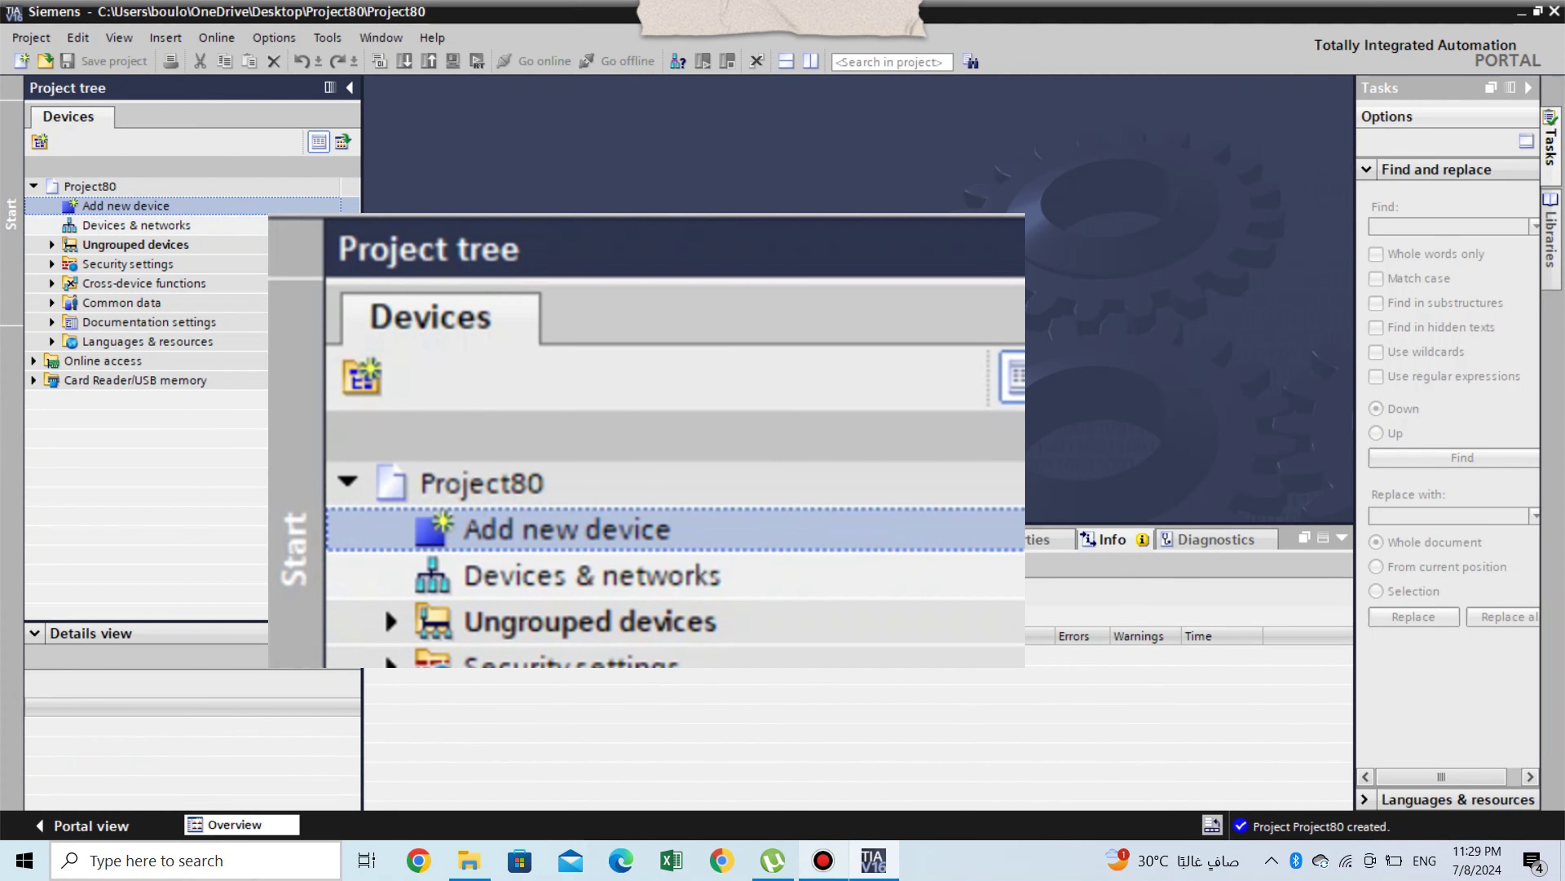
# Step: Add a 4" KTP400 Basic panel (6AV2 123-2DB03-0AX0) as HMI_1, skipping the HMI Device Wizard
pyautogui.press('Return')
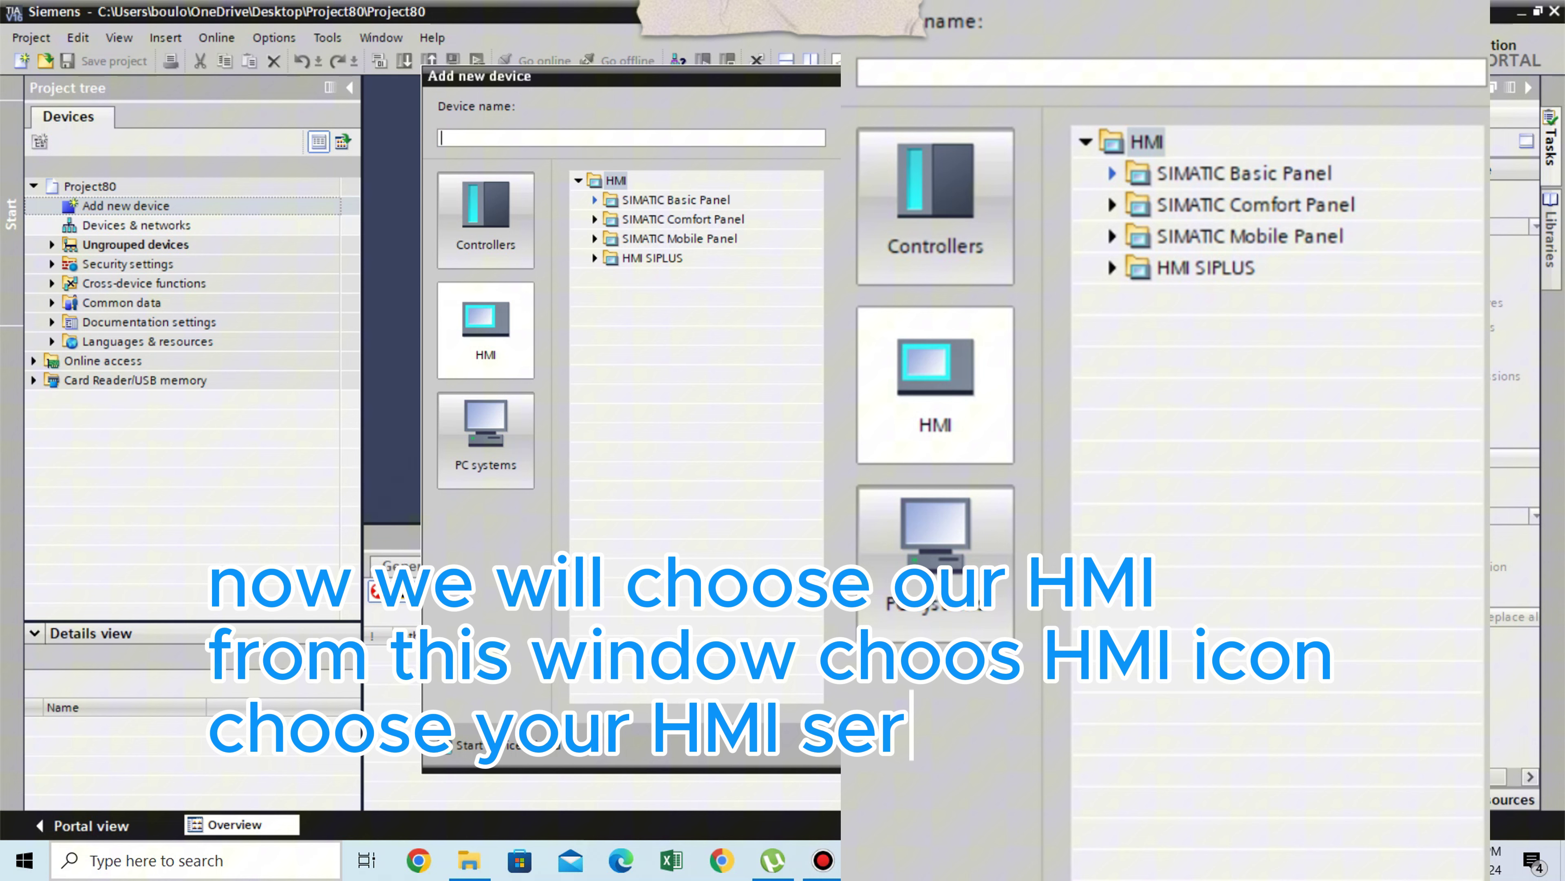
pyautogui.click(594, 199)
pyautogui.click(610, 239)
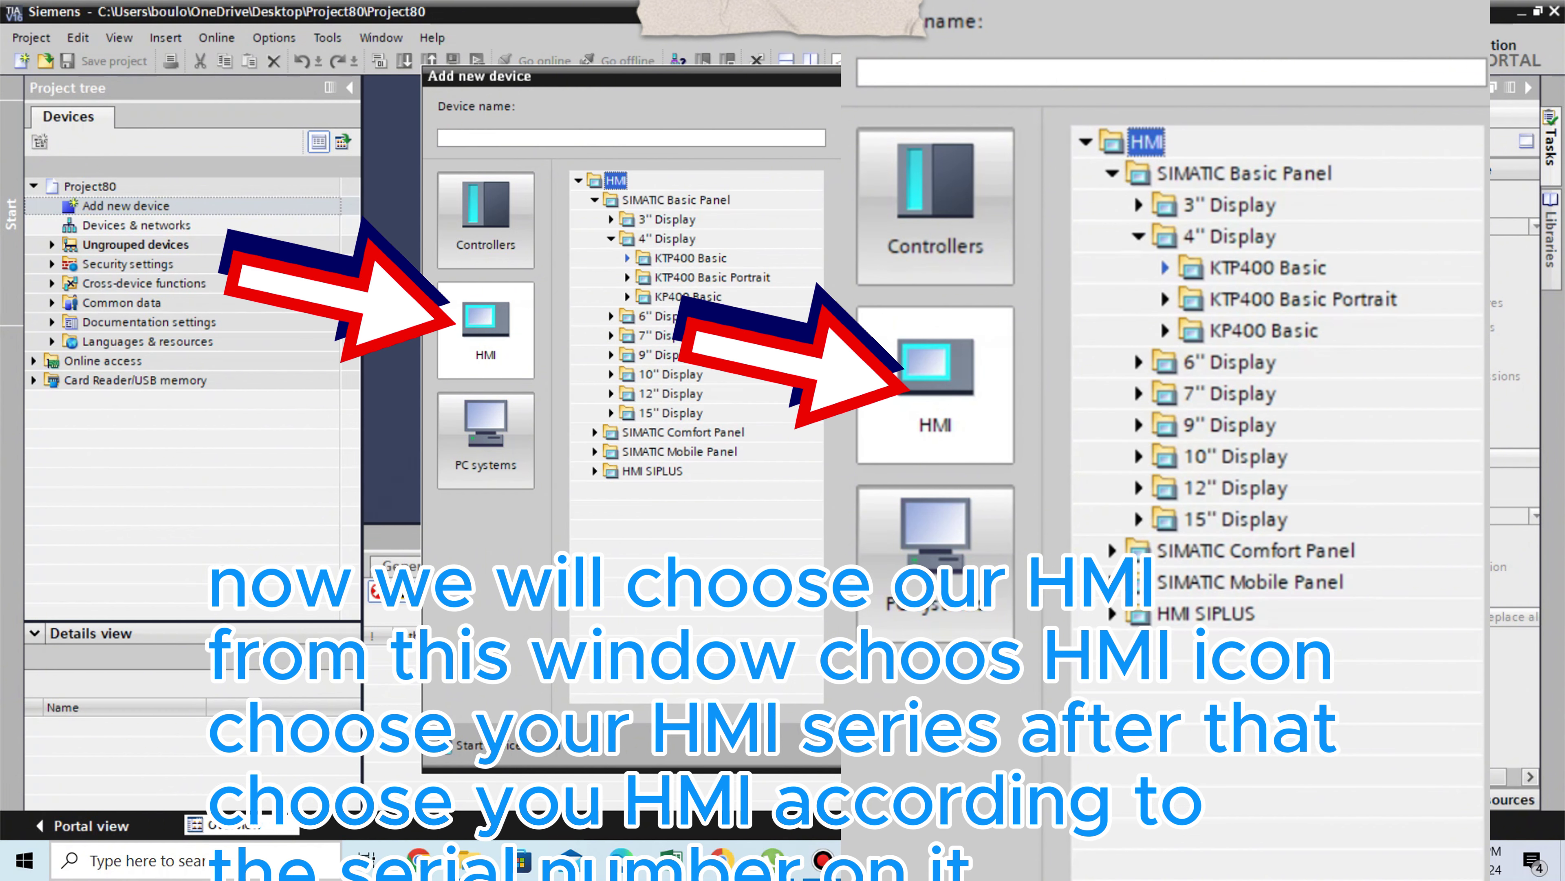
pyautogui.doubleClick(691, 258)
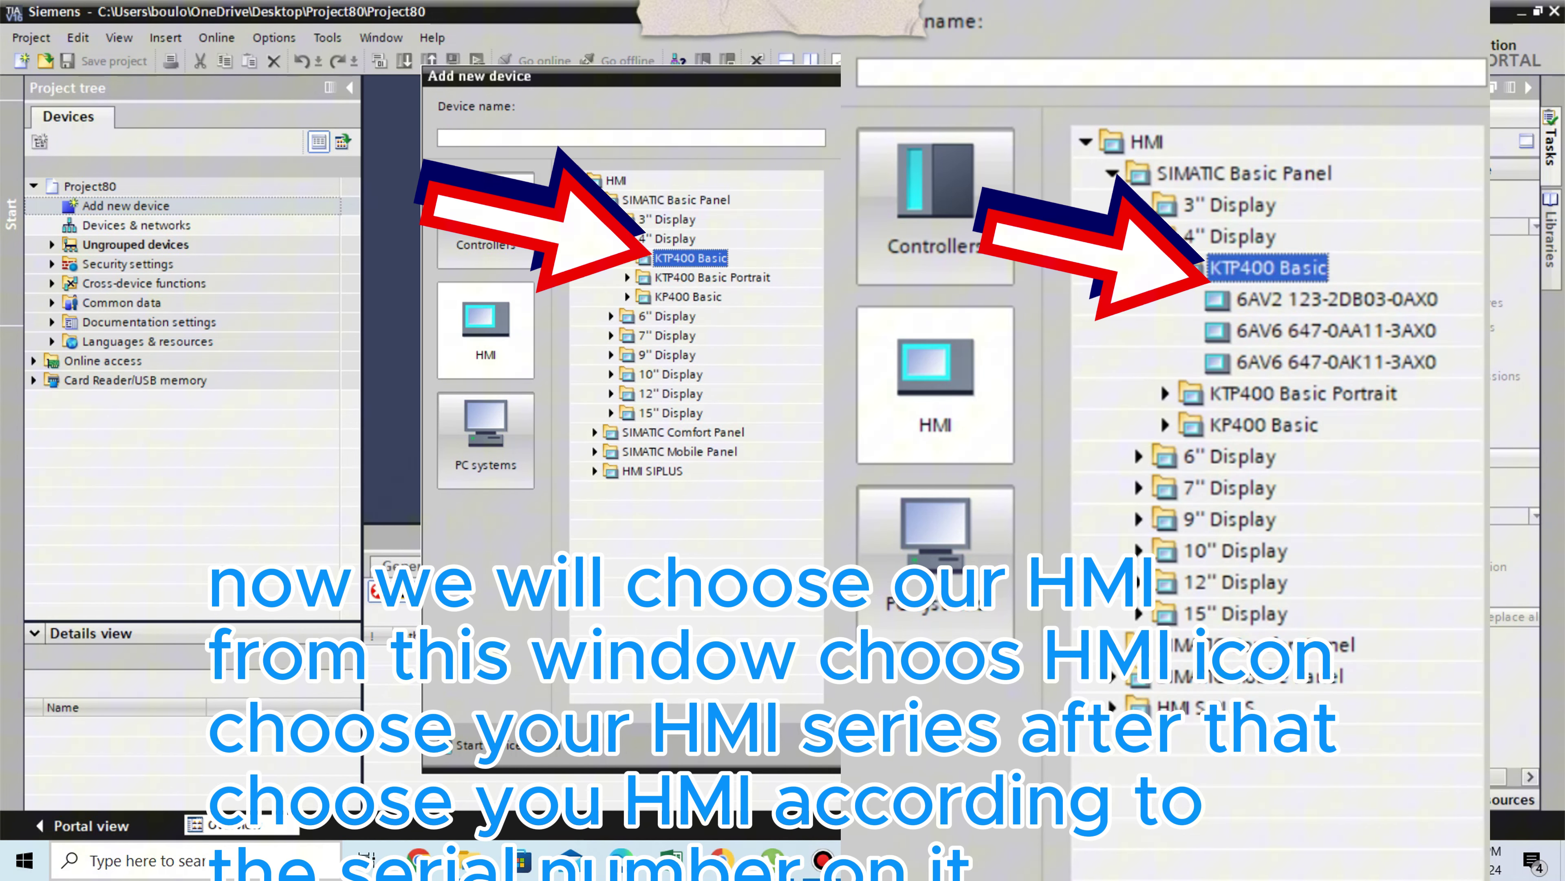
pyautogui.click(732, 316)
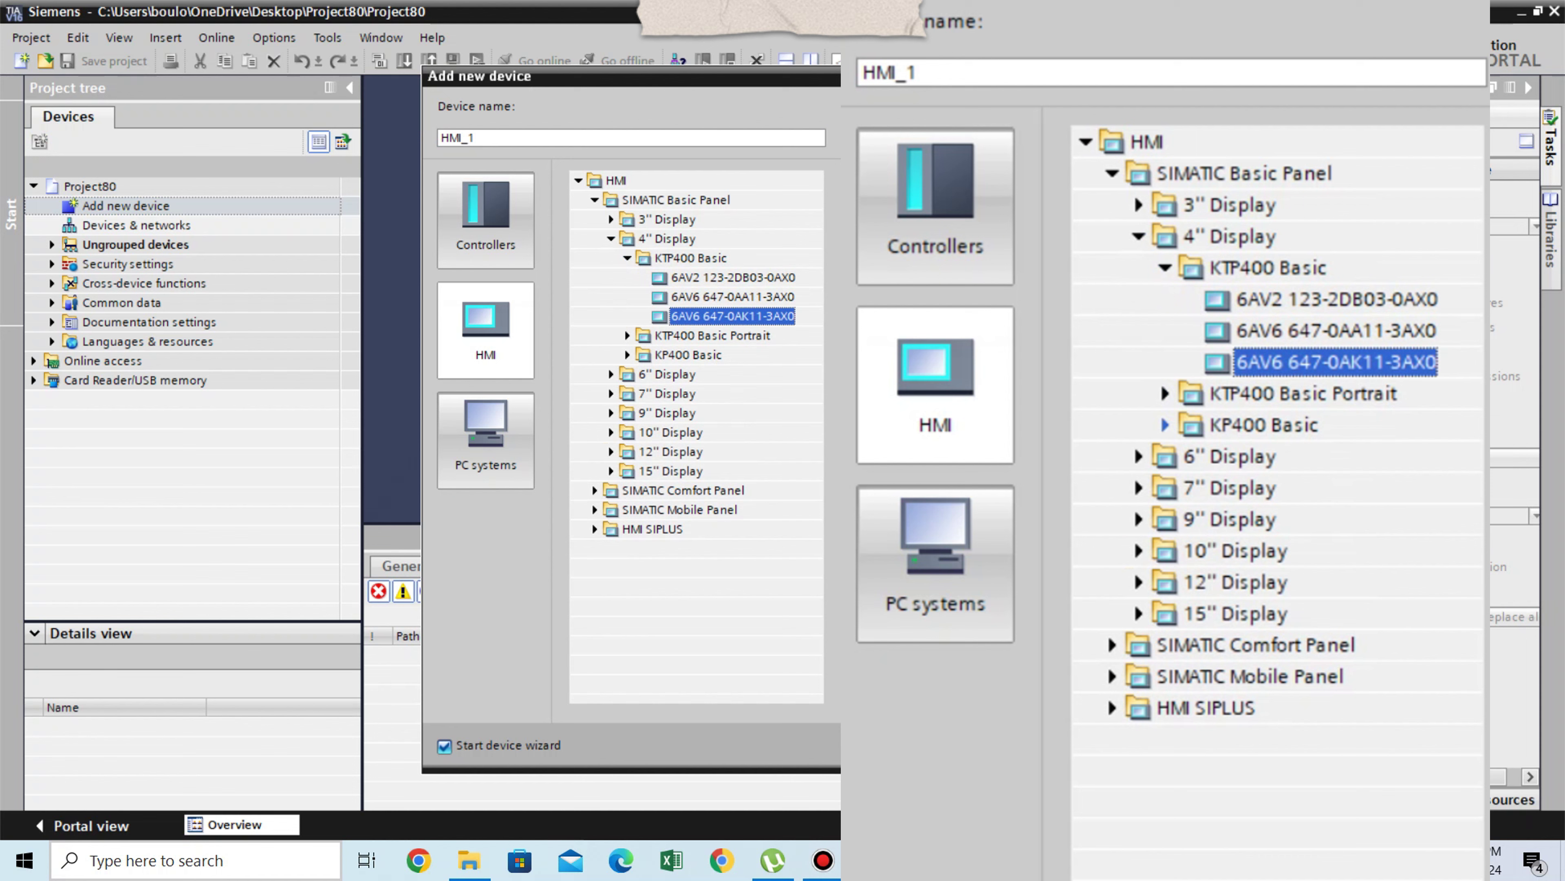
pyautogui.click(627, 354)
pyautogui.click(732, 374)
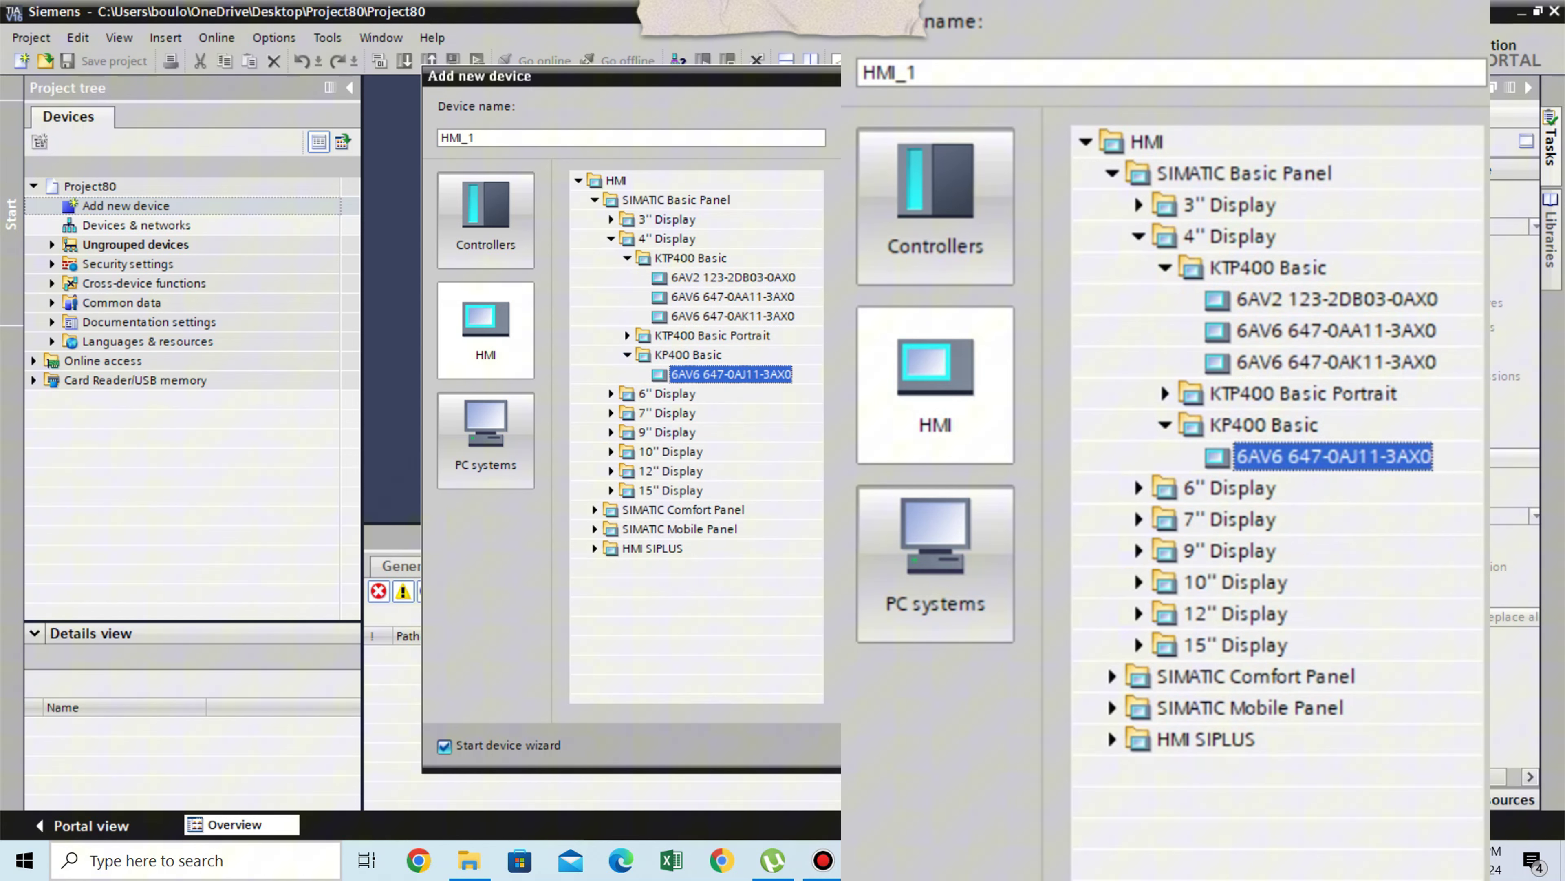
pyautogui.click(732, 277)
pyautogui.press('Return')
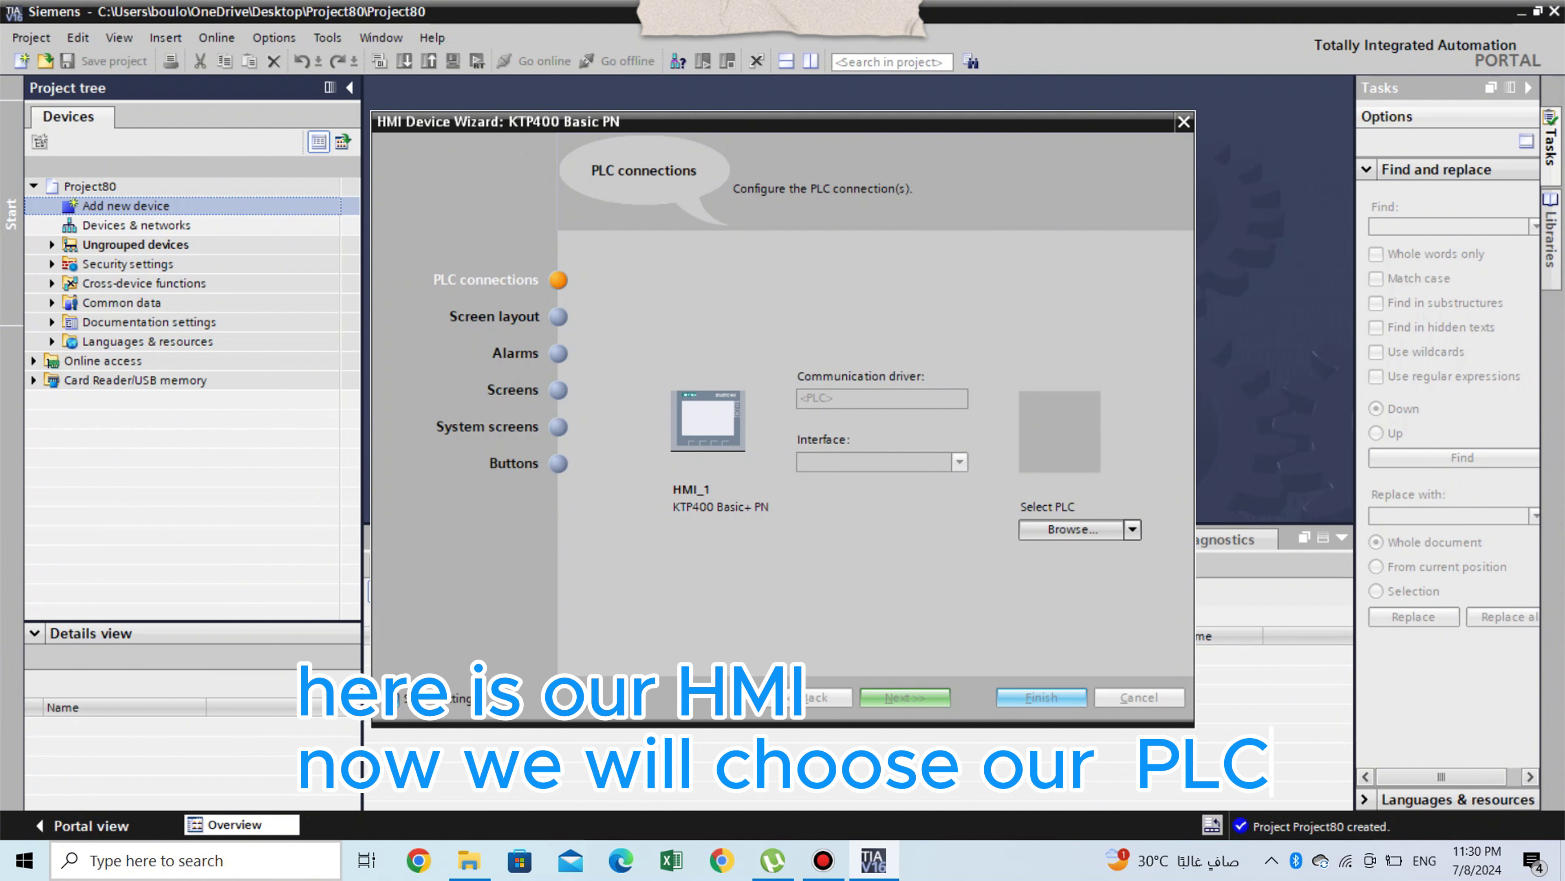
pyautogui.press('Escape')
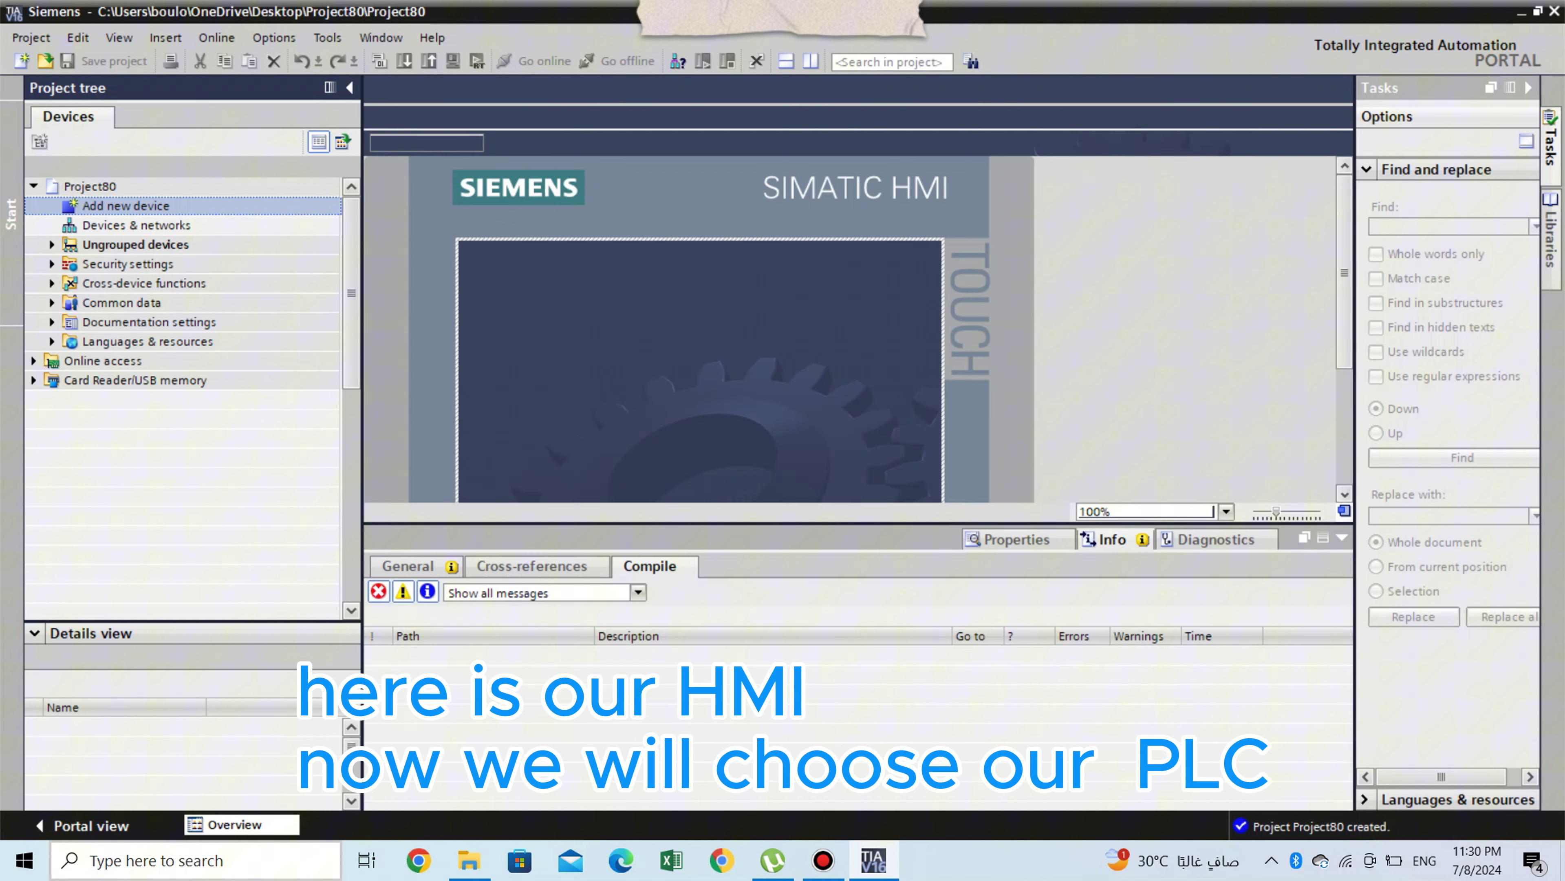
# Step: Add a CPU 1212C DC/DC/DC controller to the project as PLC_1
pyautogui.click(110, 205)
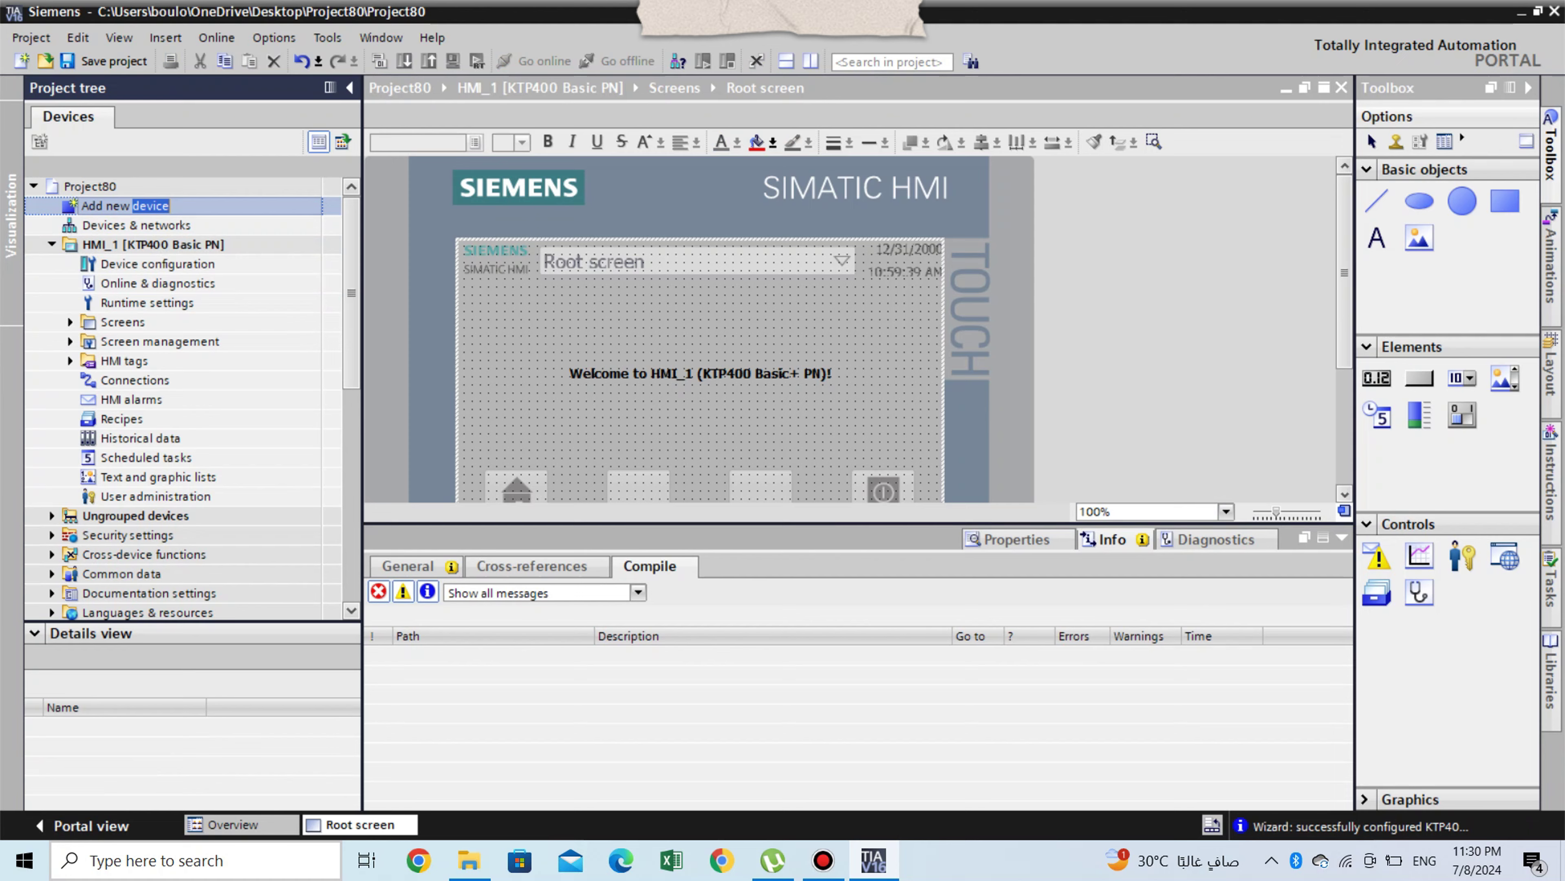
pyautogui.doubleClick(111, 206)
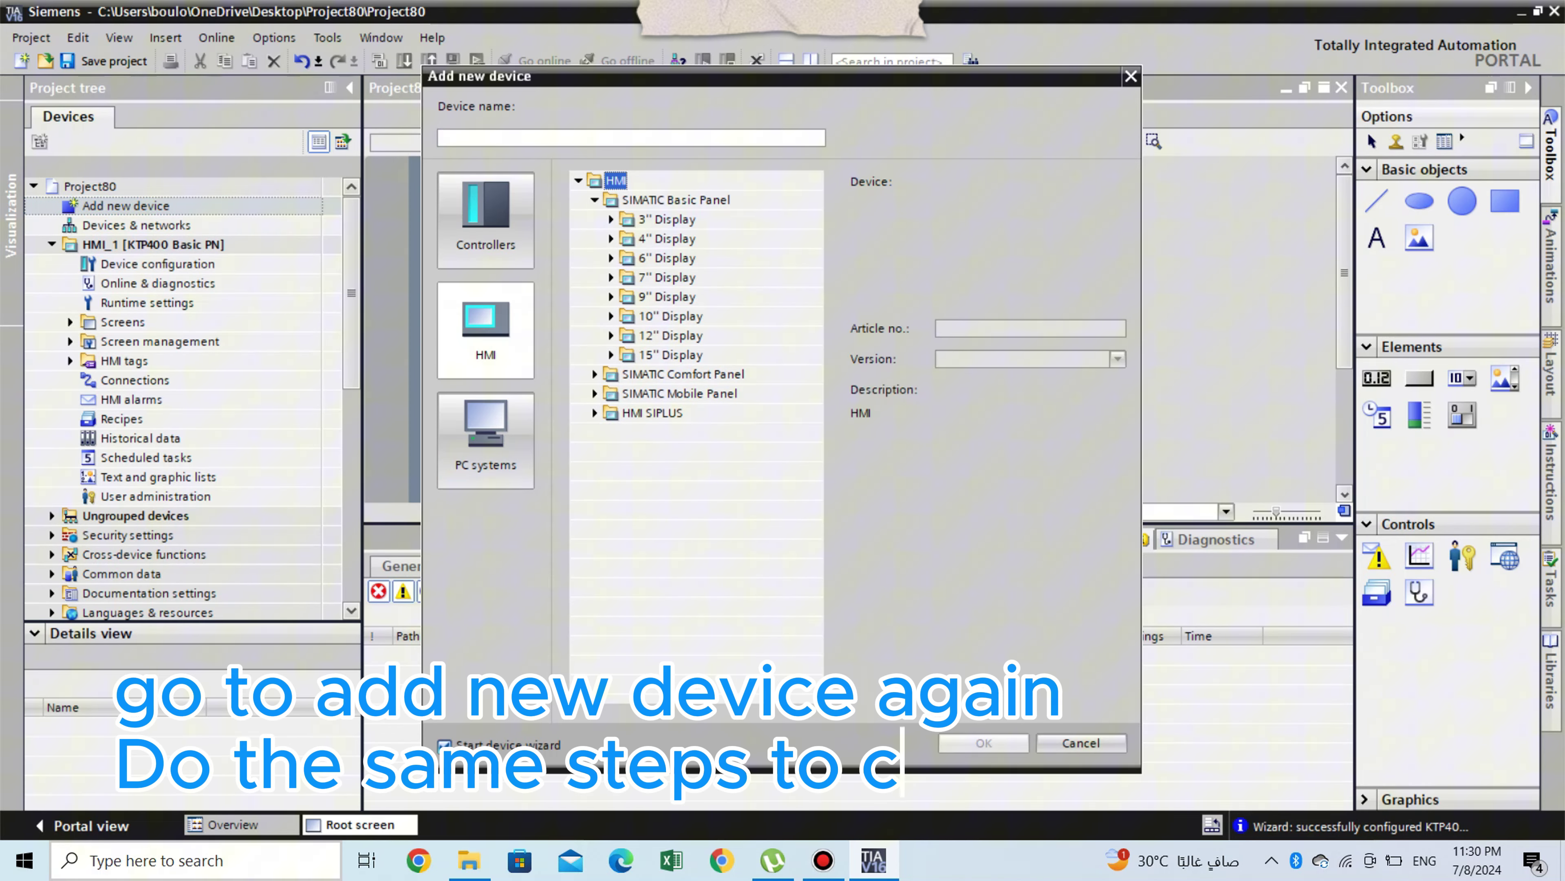
pyautogui.click(486, 219)
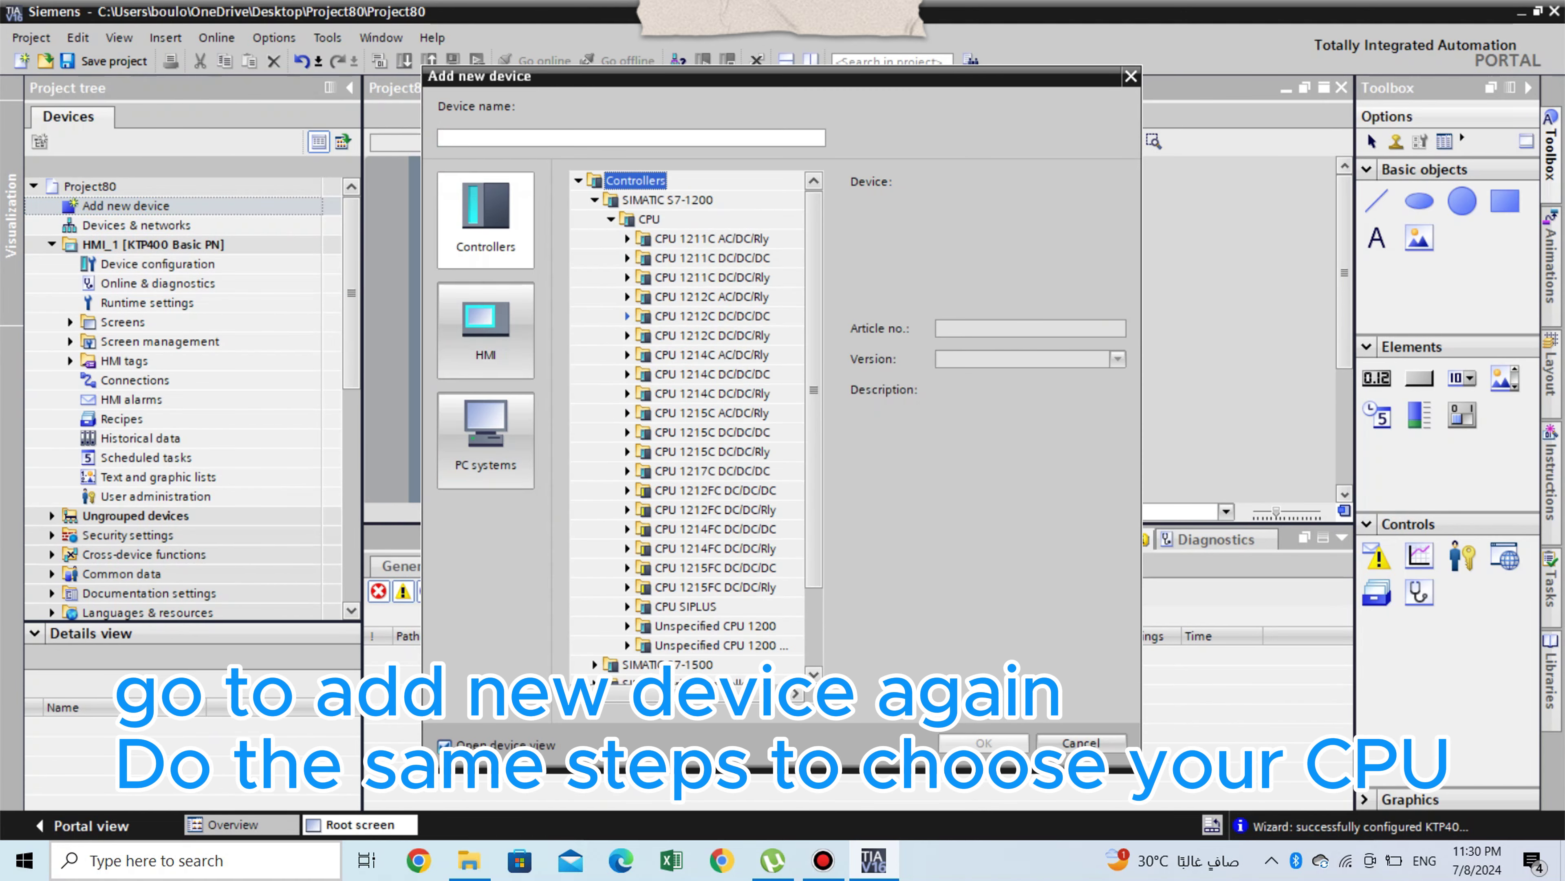
pyautogui.click(627, 315)
pyautogui.click(708, 335)
pyautogui.press('Escape')
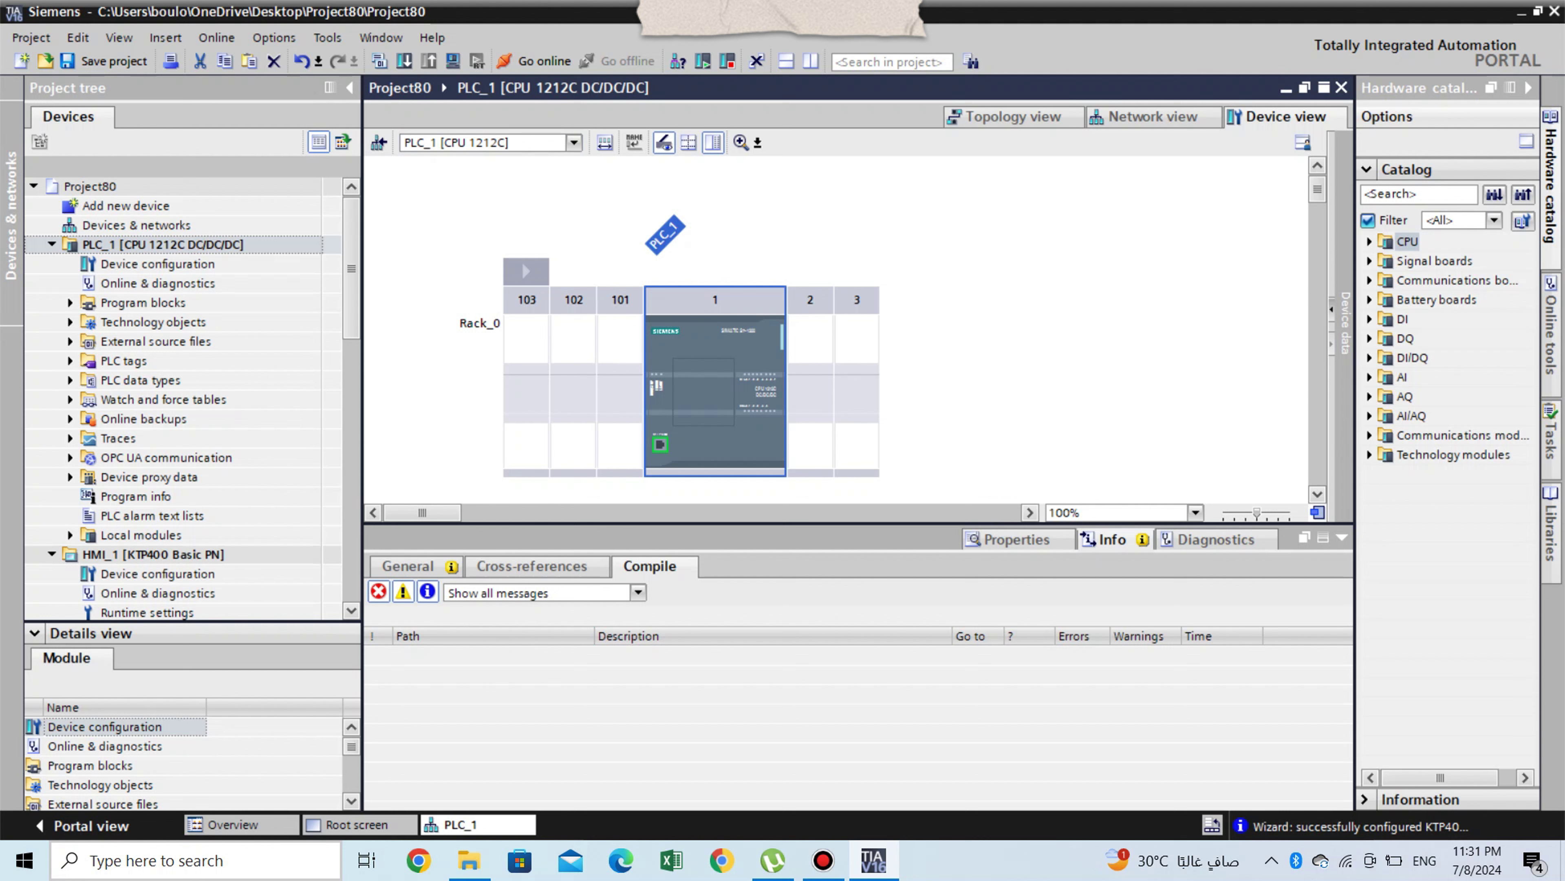
# Step: Network HMI_1 and PLC_1 in Devices & networks, then open PLC_1's Main [OB1] block
pyautogui.click(136, 224)
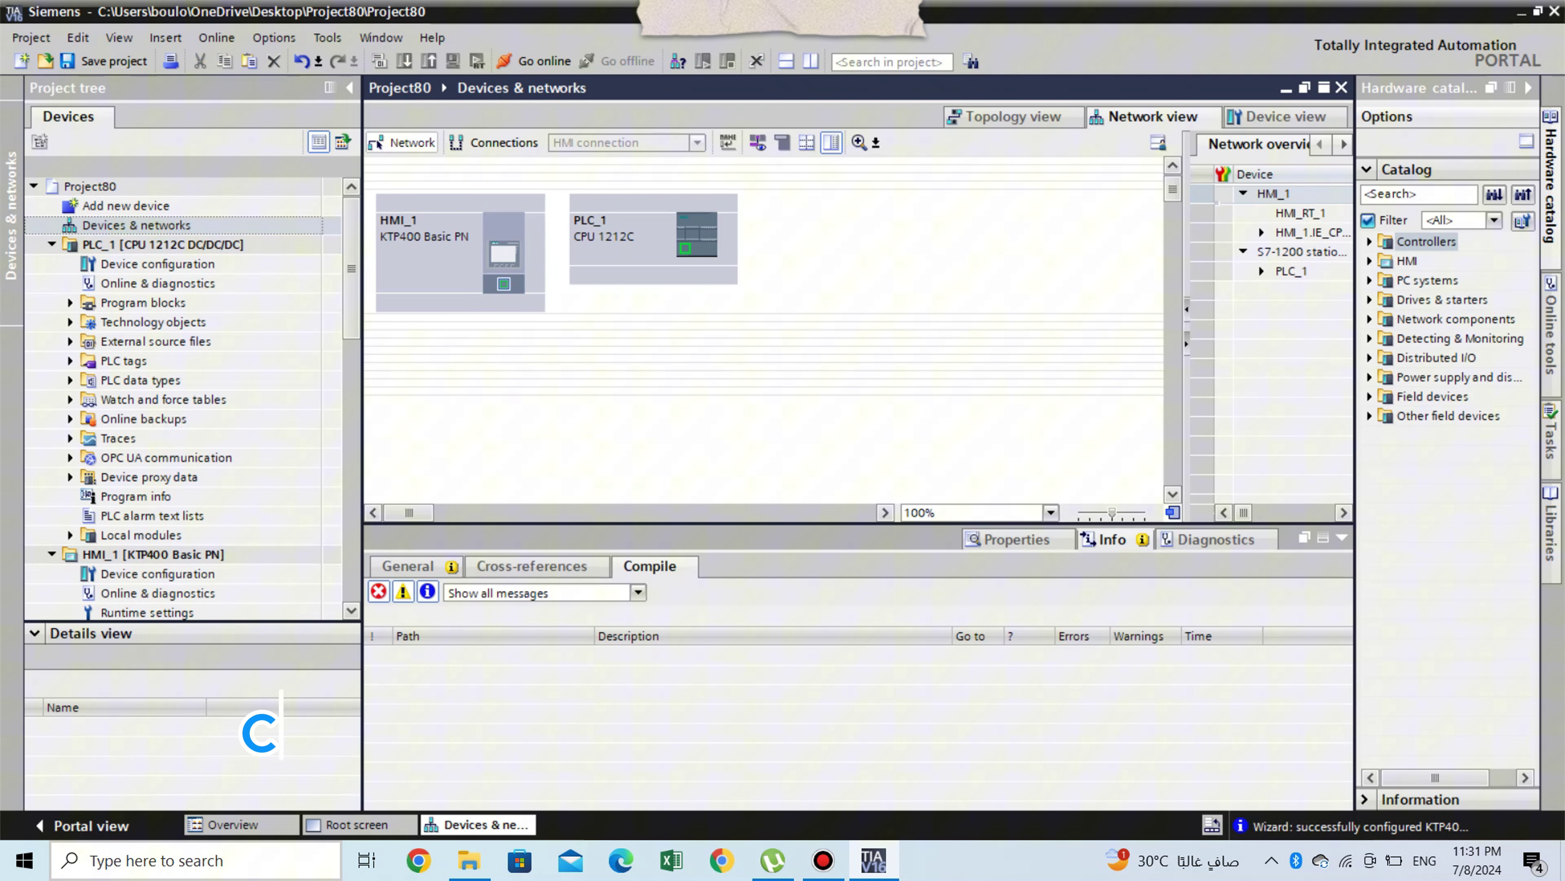
pyautogui.moveTo(504, 284); pyautogui.dragTo(685, 249)
pyautogui.doubleClick(143, 302)
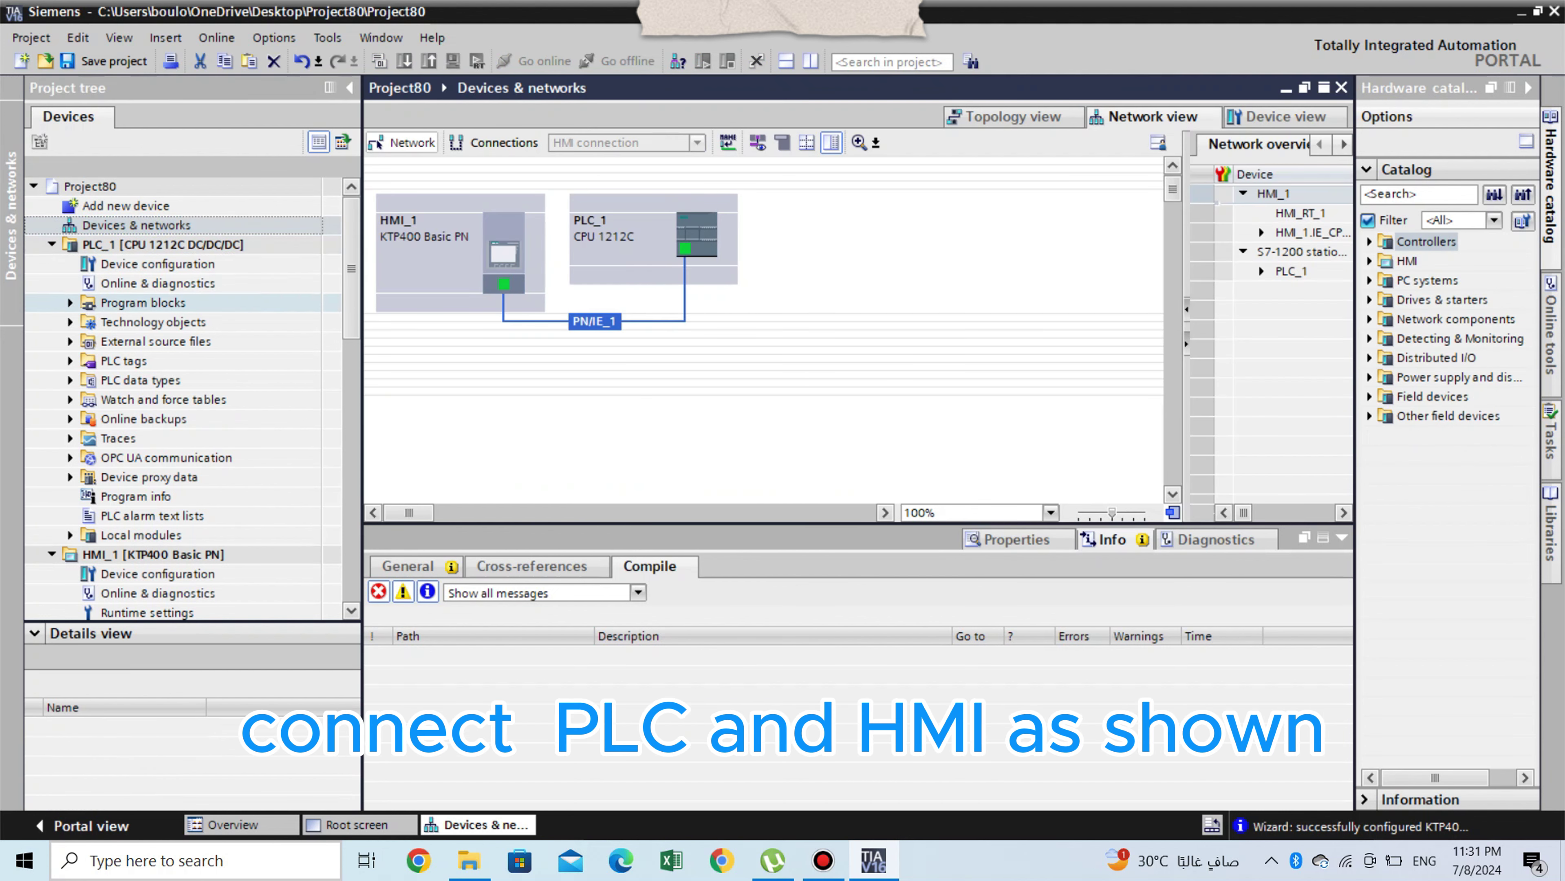
pyautogui.click(149, 340)
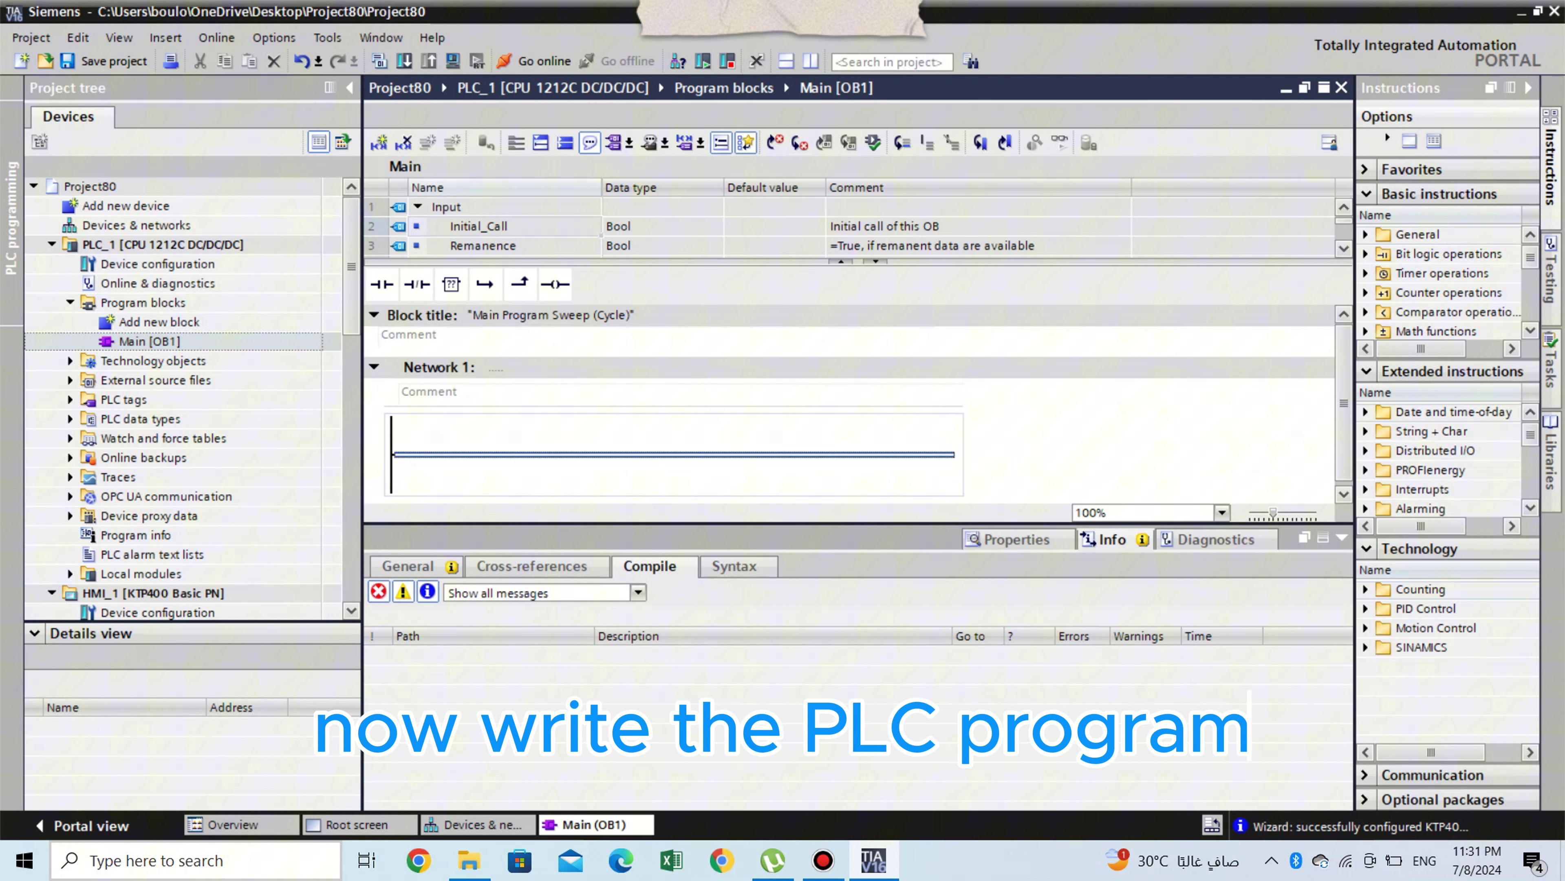
# Step: Build Network 1 with a normally-open contact, a coil and a parallel branch contact
pyautogui.hotkey('shift', 'F2')
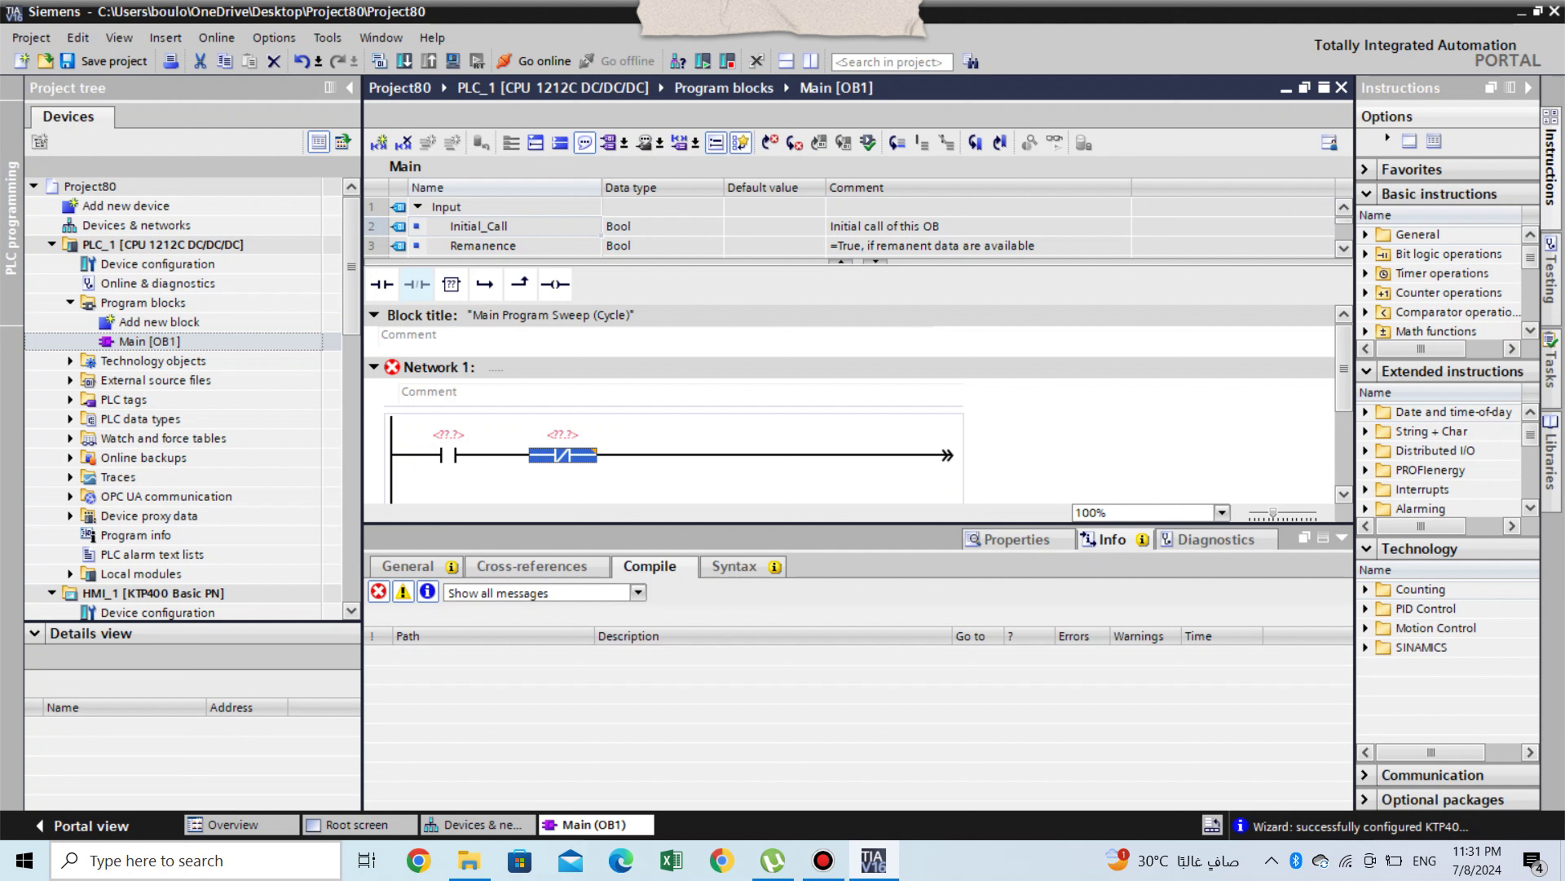
pyautogui.hotkey('shift', 'F7')
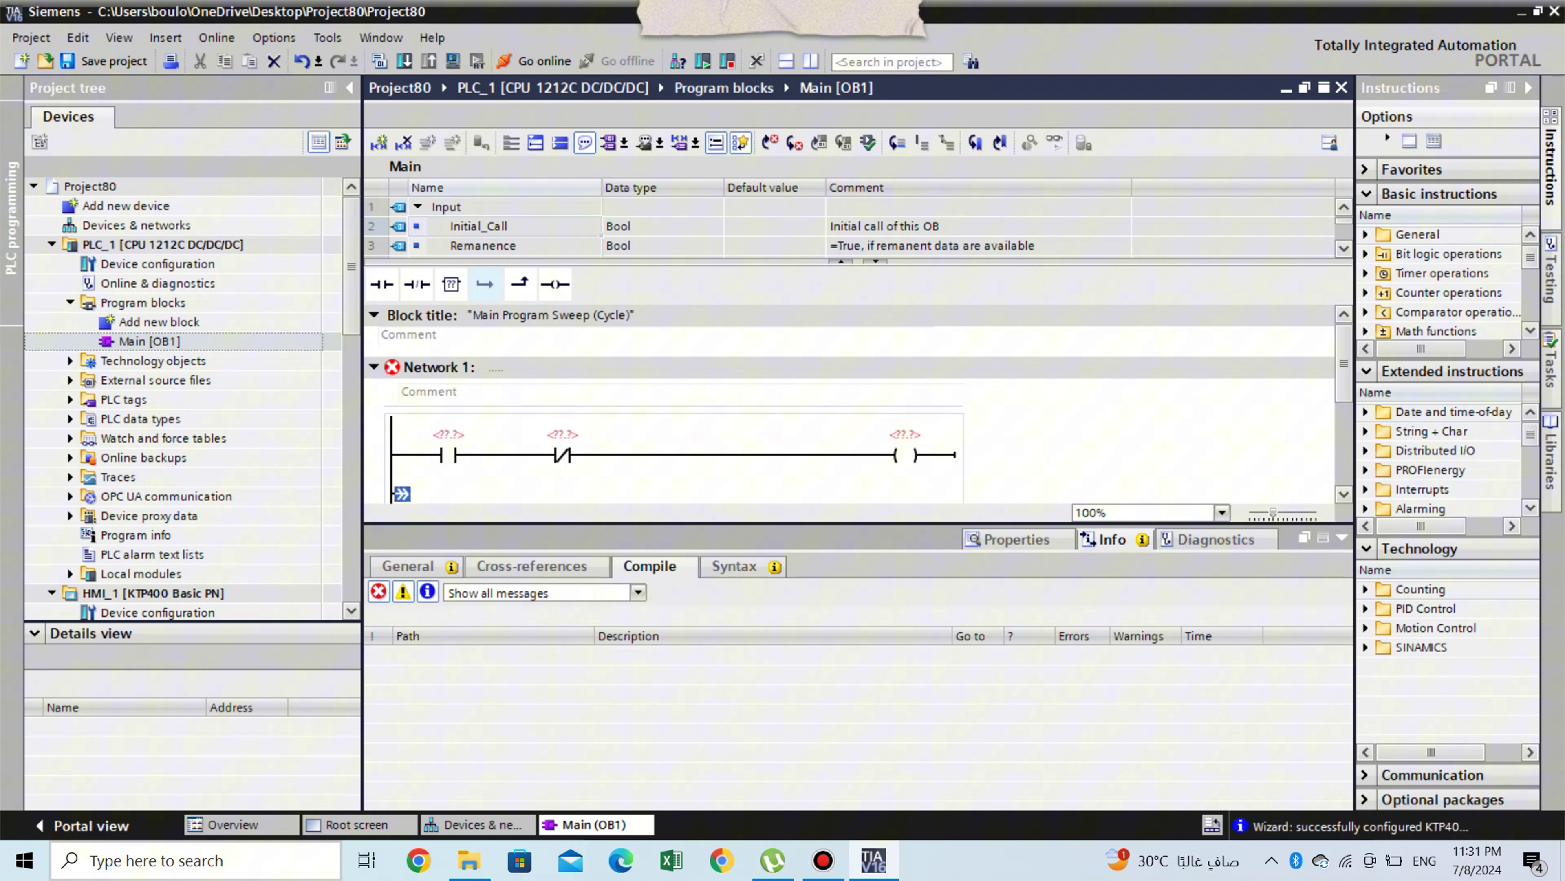
pyautogui.hotkey('shift', 'F2')
pyautogui.hotkey('shift', 'F9')
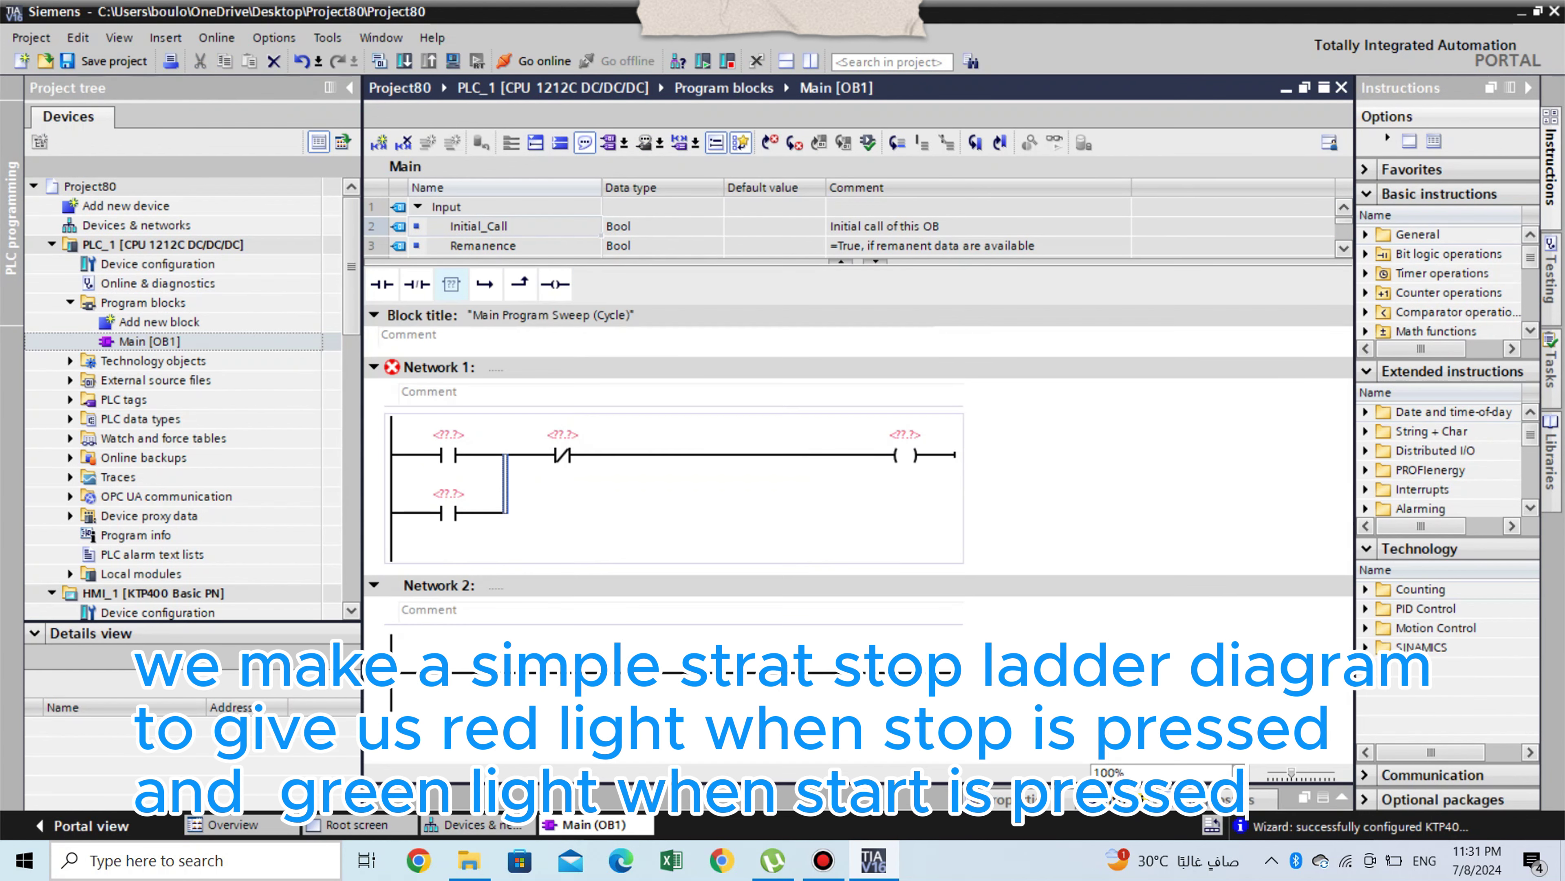
# Step: Enter operands start, lamp and stop for the rung's contacts
pyautogui.click(448, 435)
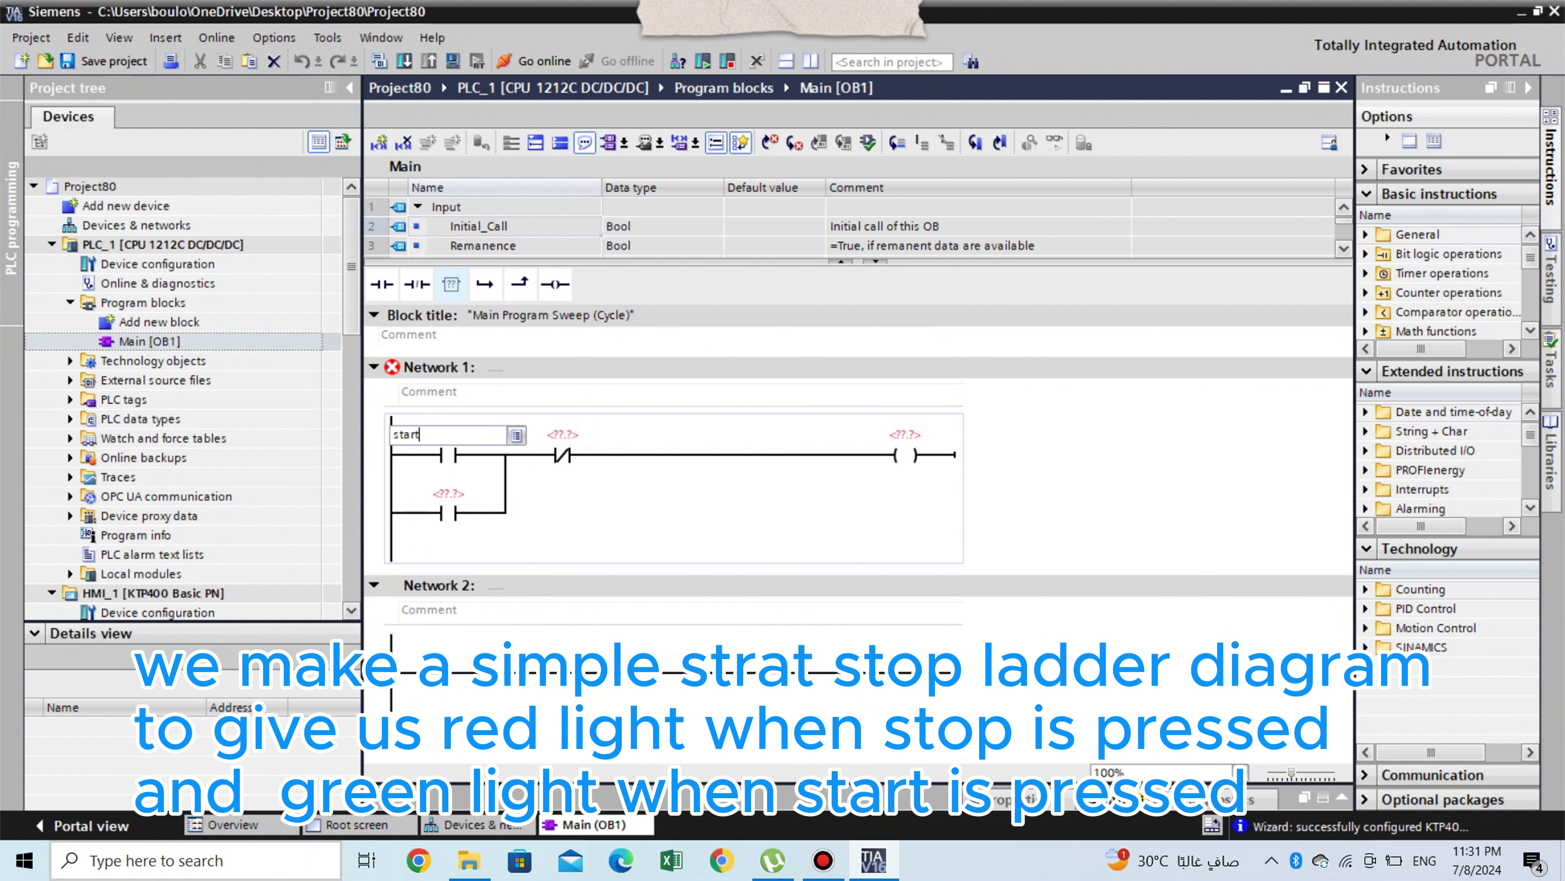
pyautogui.press('Return')
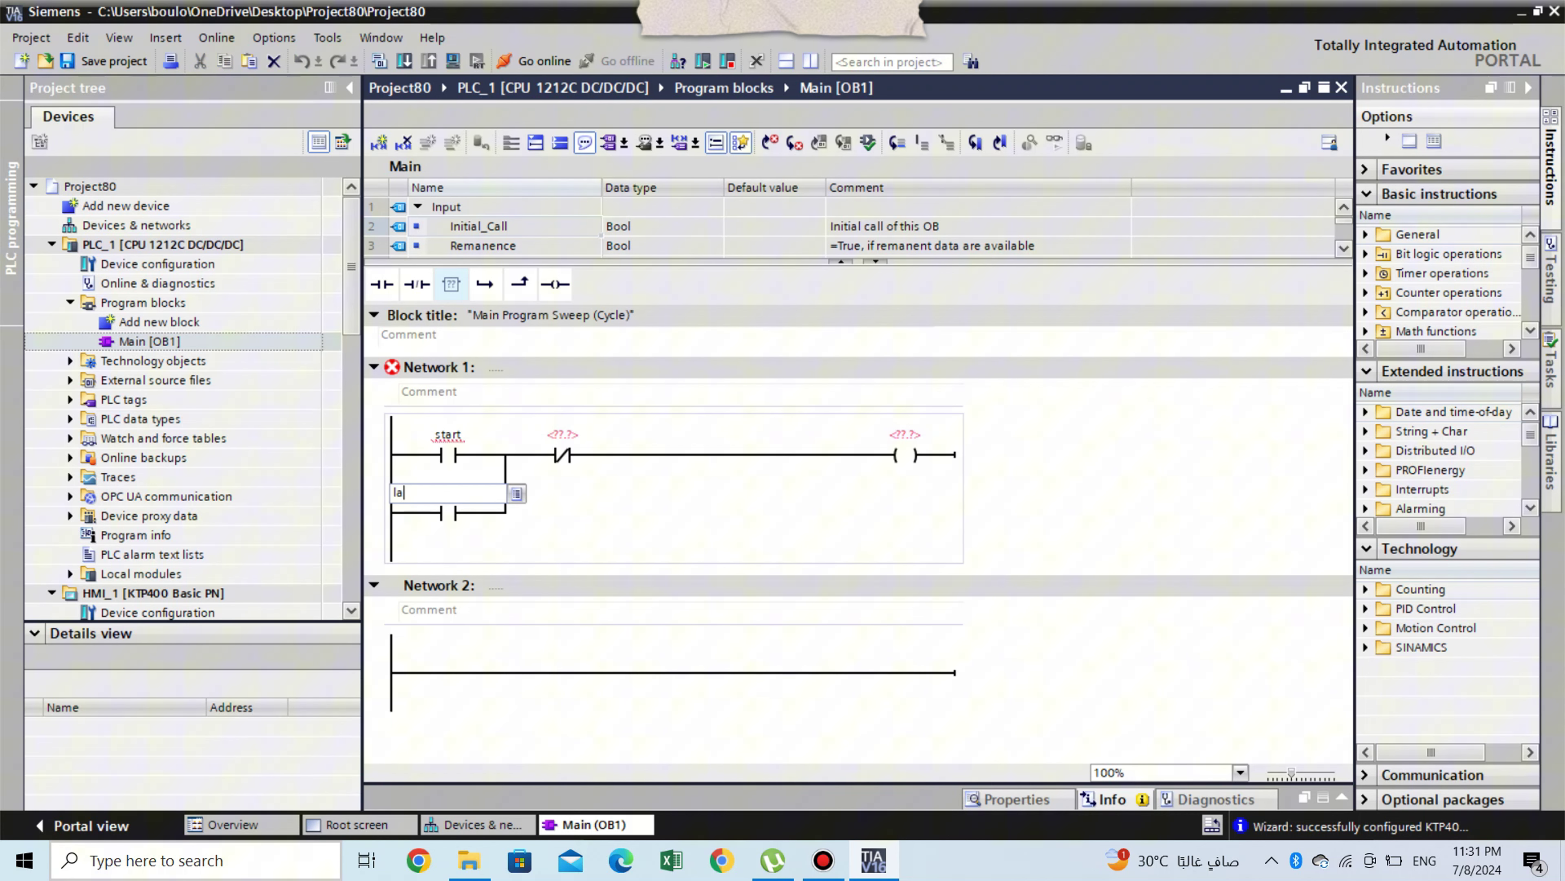
pyautogui.press('Return')
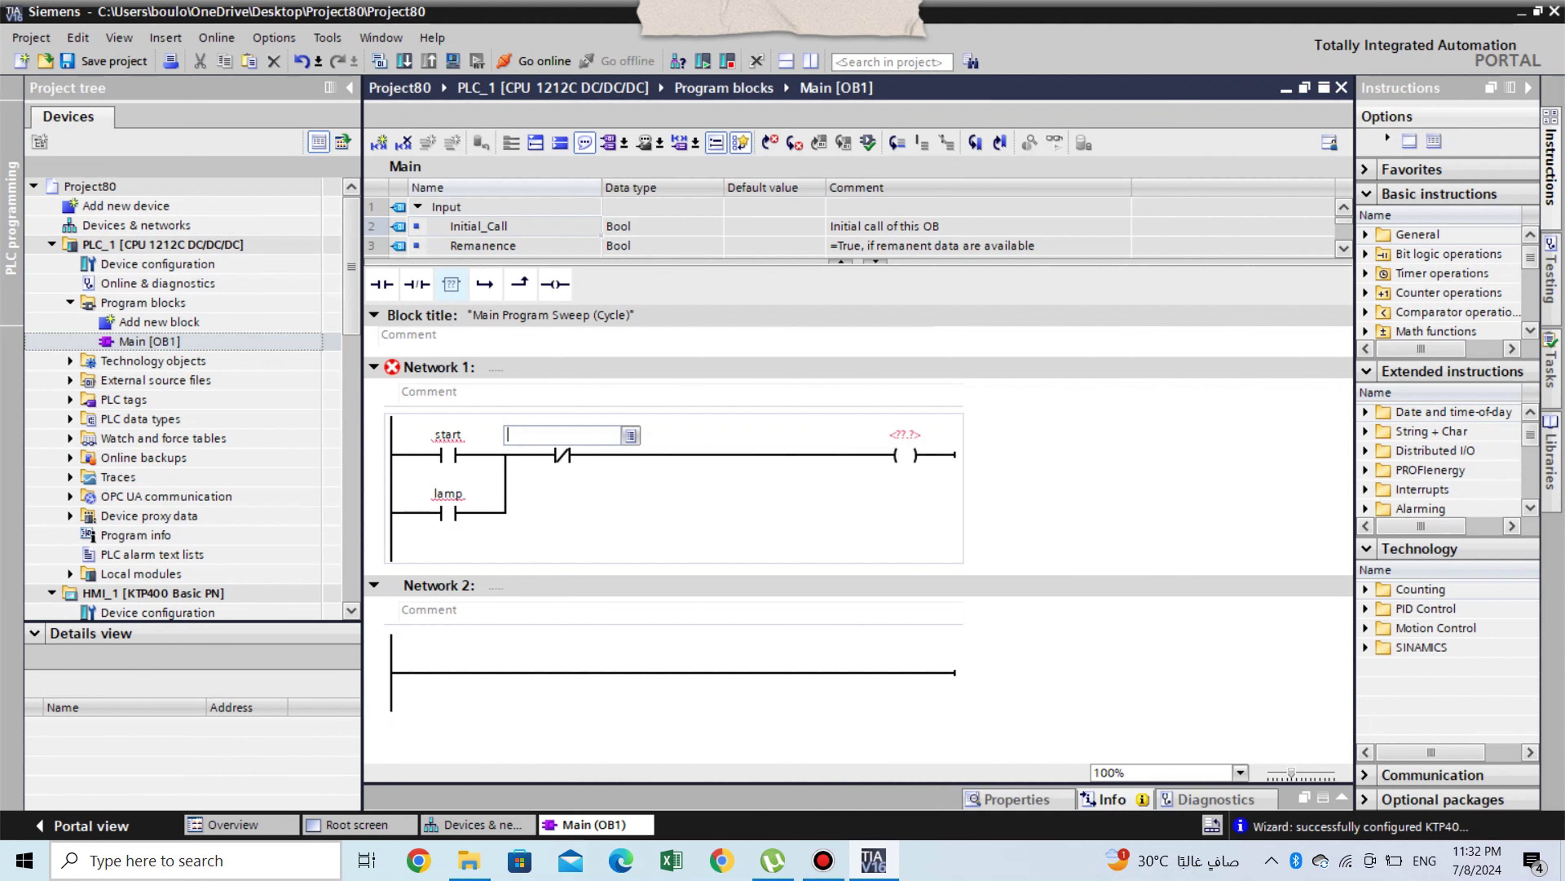
pyautogui.write('stop')
pyautogui.press('Return')
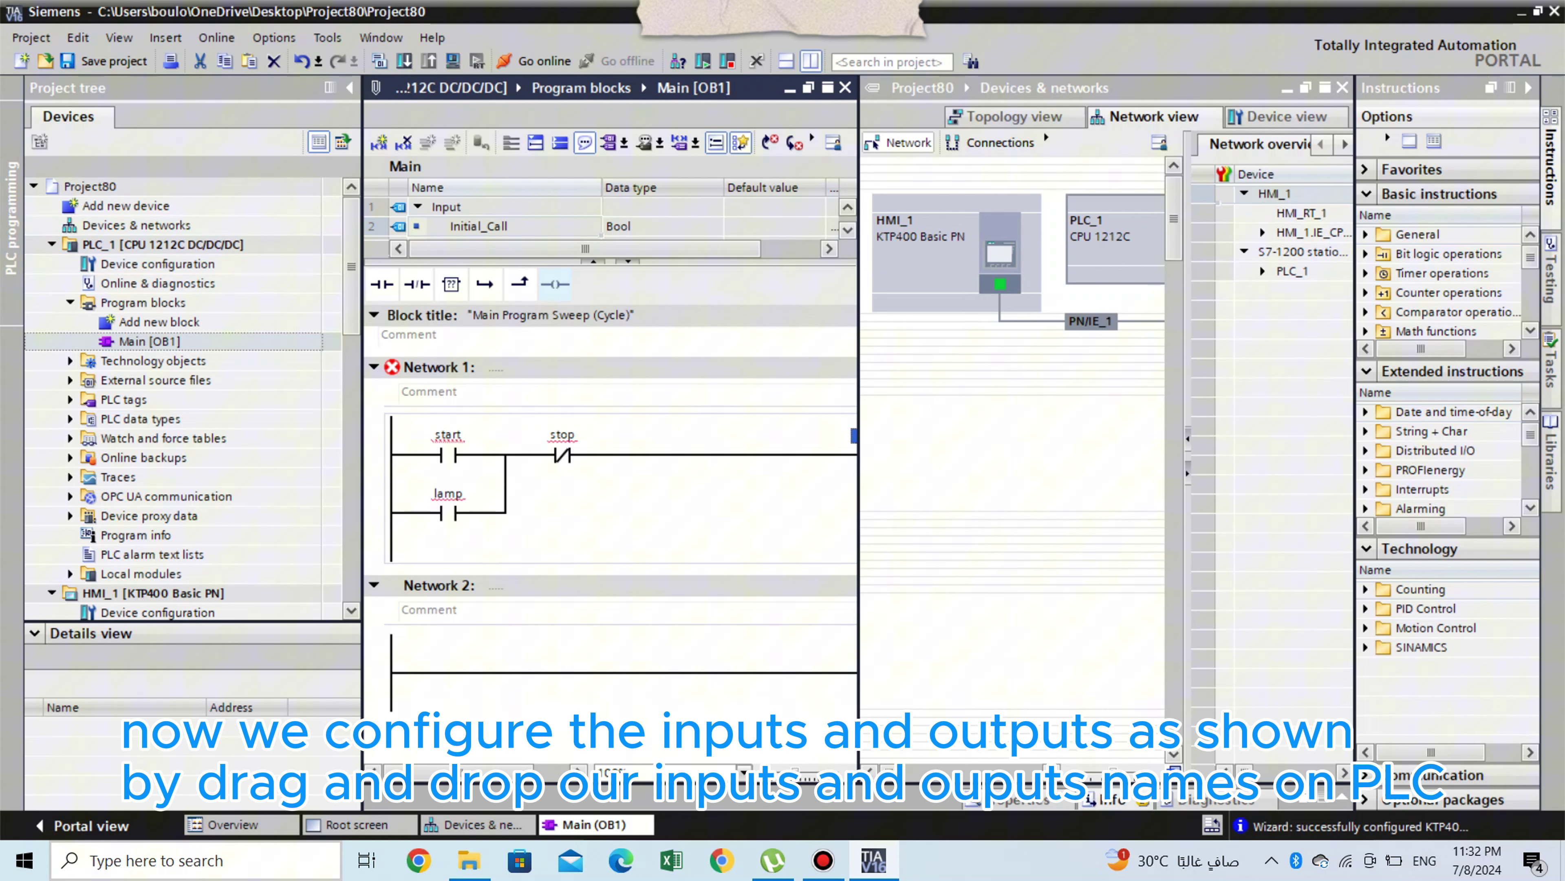
# Step: Open PLC_1's device view and select the start operand in Network 1
pyautogui.doubleClick(1109, 240)
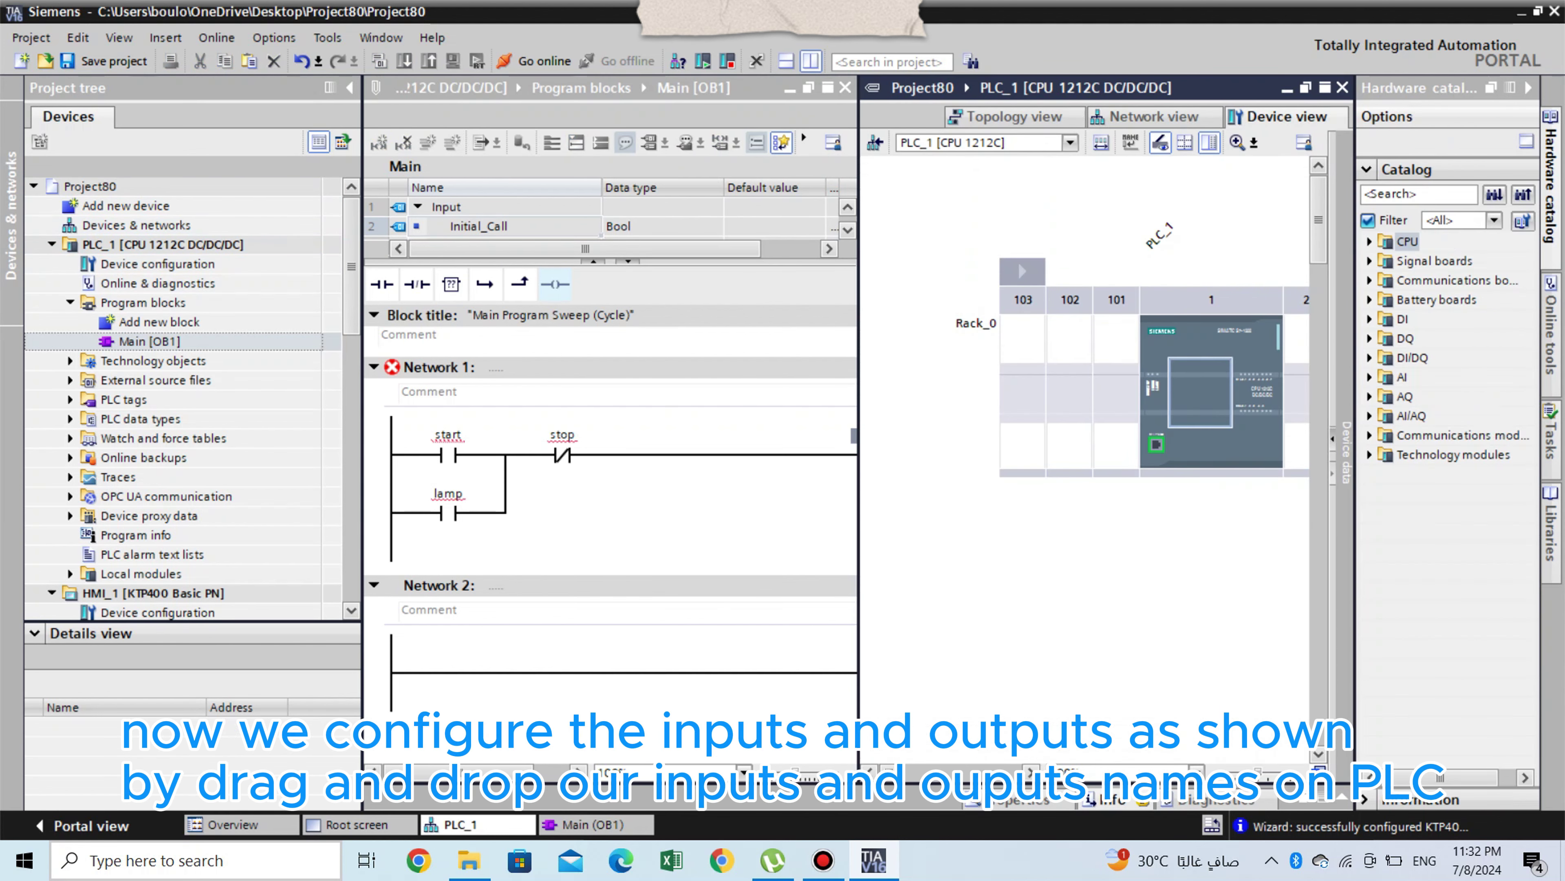
pyautogui.scroll(5, 1285, 283)
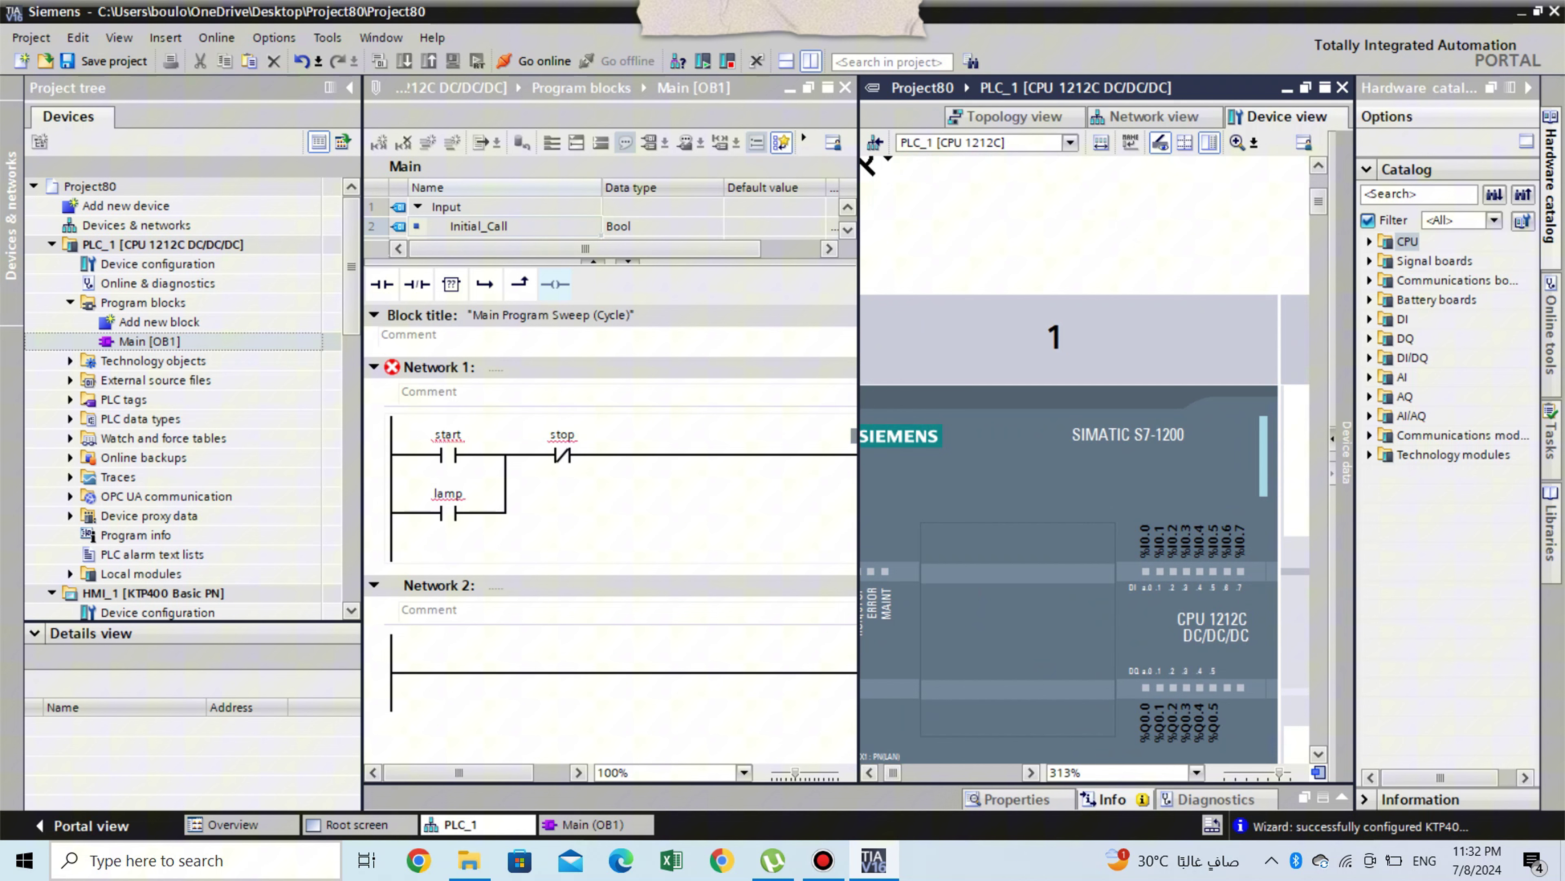
pyautogui.click(448, 434)
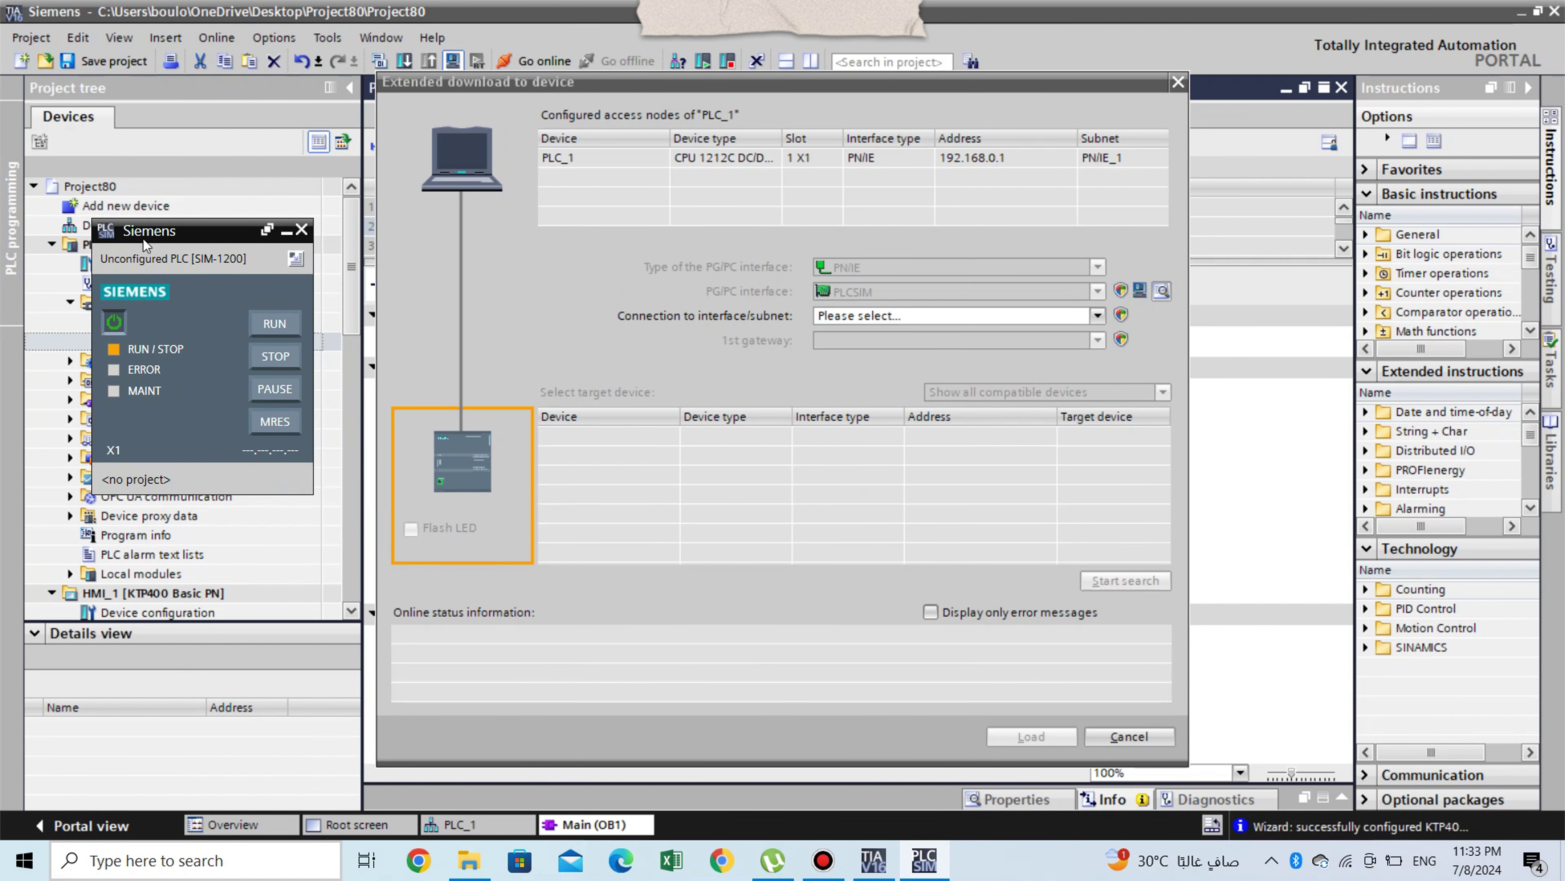
# Step: Download PLC_1 to PLCSIM via a Direct connection at slot 1 X1, starting modules afterwards
pyautogui.click(1098, 316)
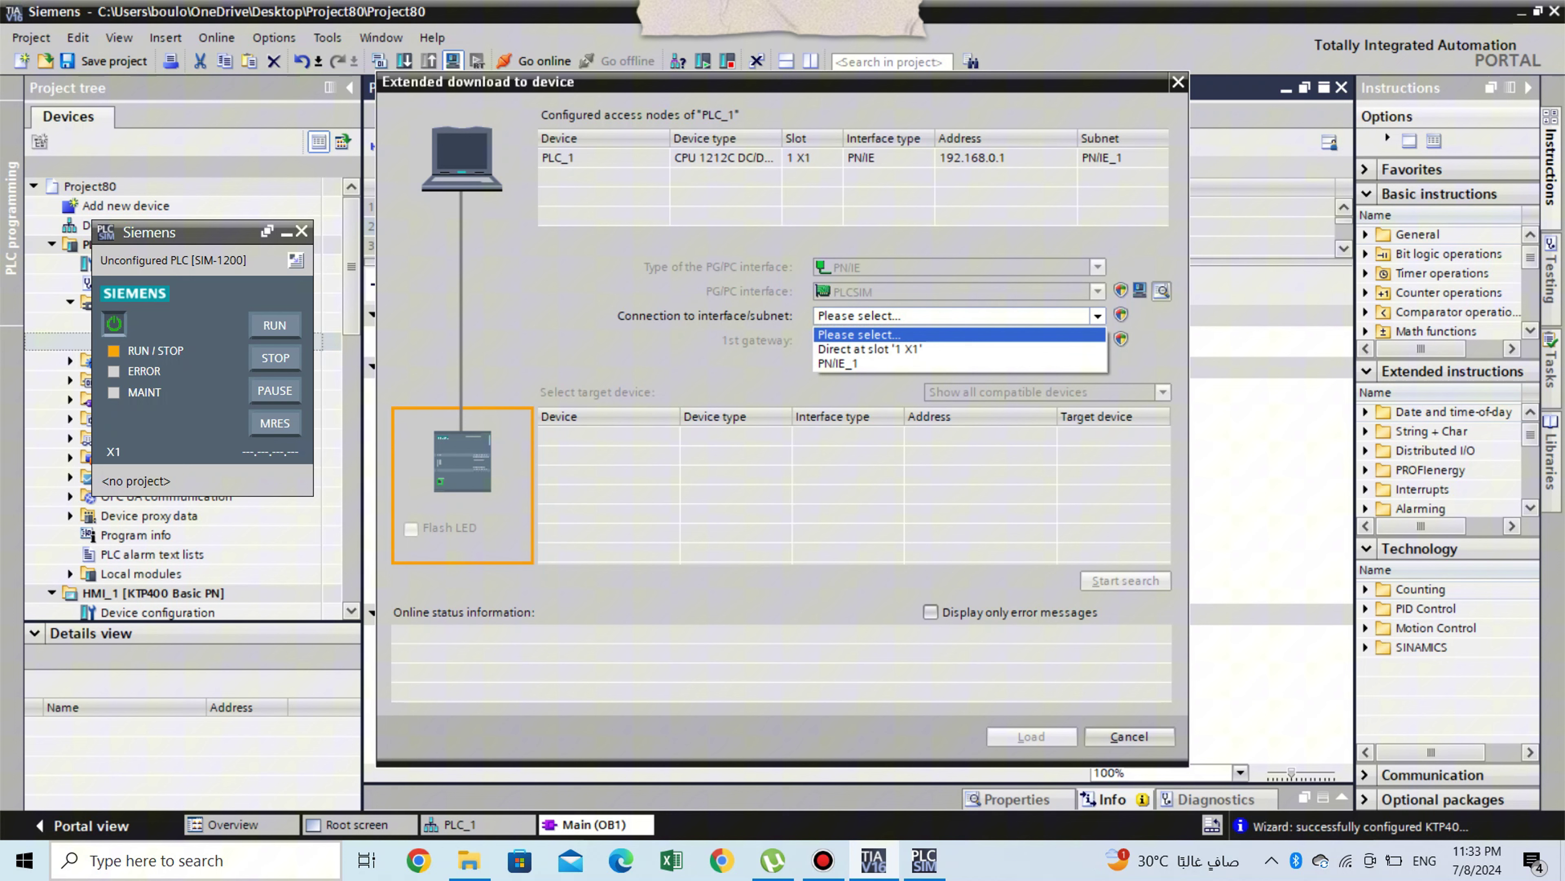
pyautogui.click(876, 348)
pyautogui.click(1125, 580)
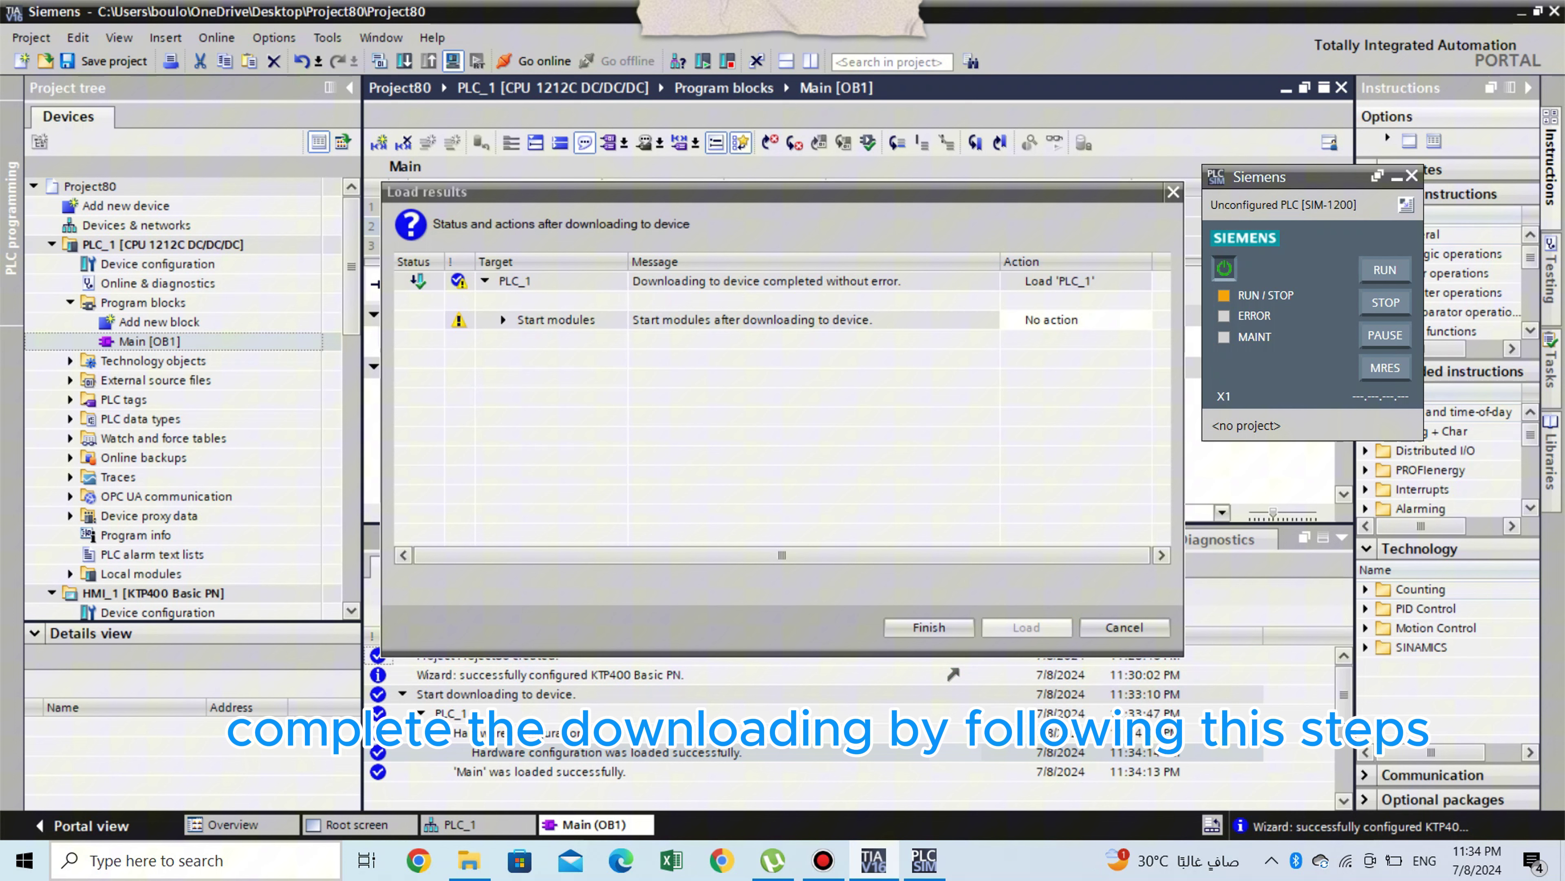
pyautogui.click(1141, 320)
pyautogui.click(1048, 353)
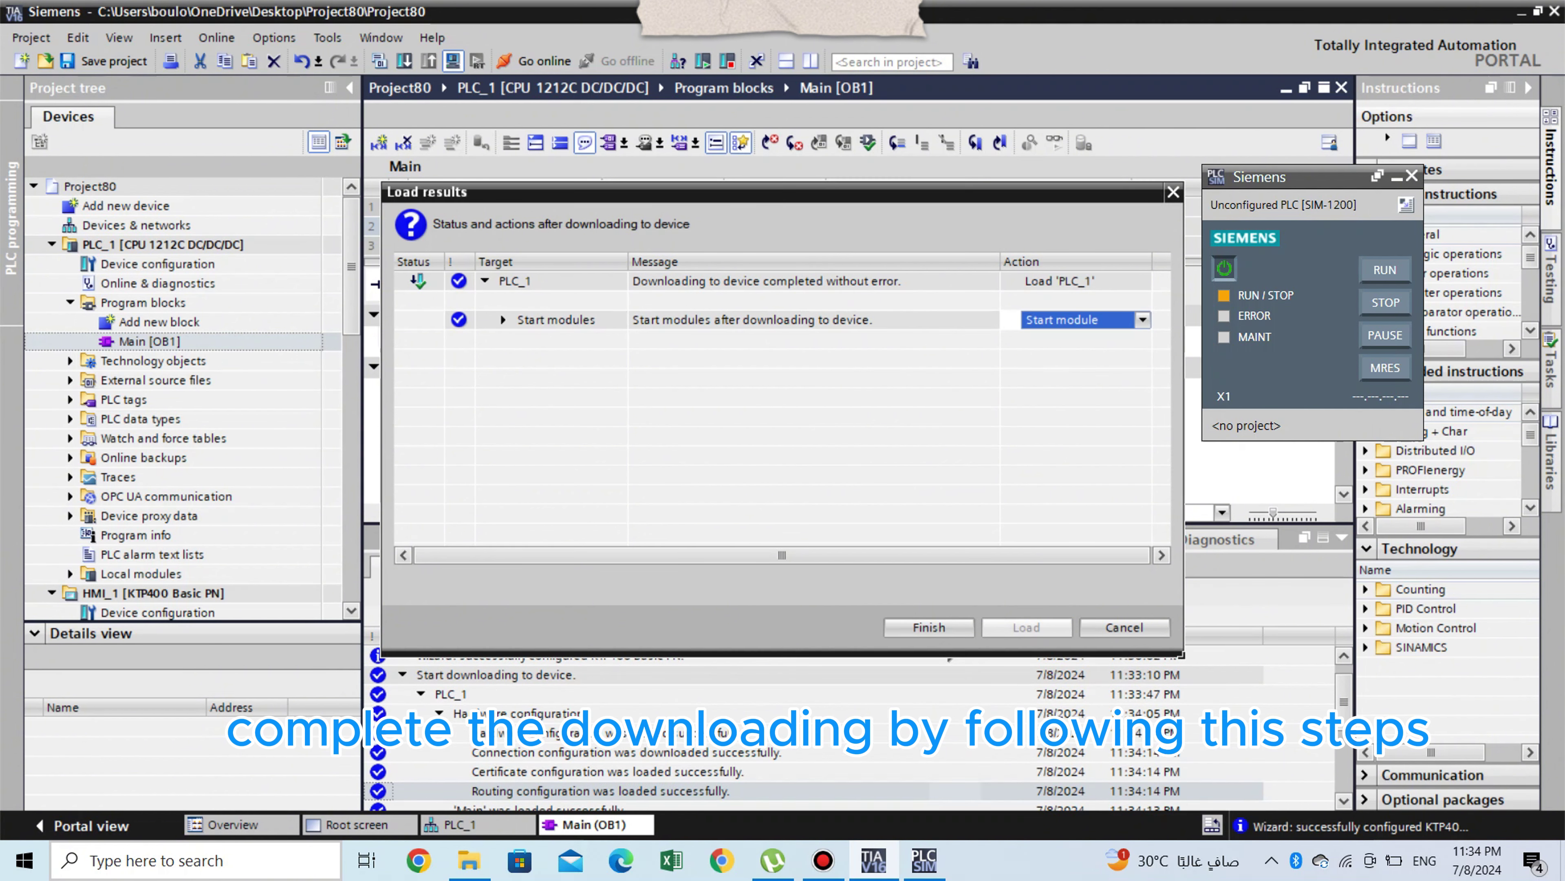
pyautogui.click(929, 627)
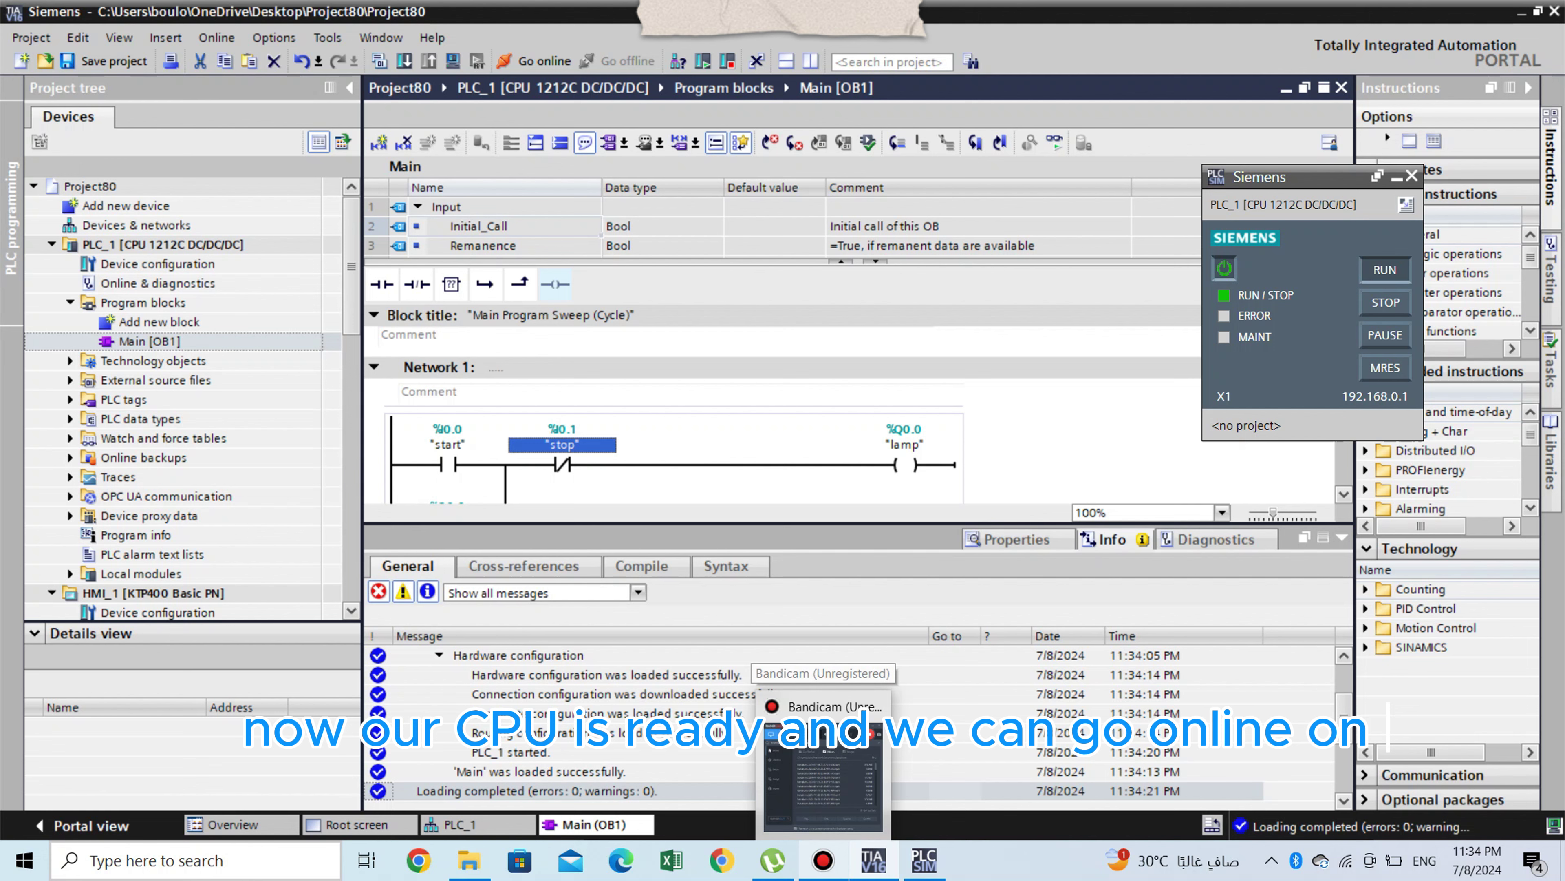
# Step: Collapse the Inspector pane and go online to monitor Main [OB1] with Ctrl+T
pyautogui.click(1343, 537)
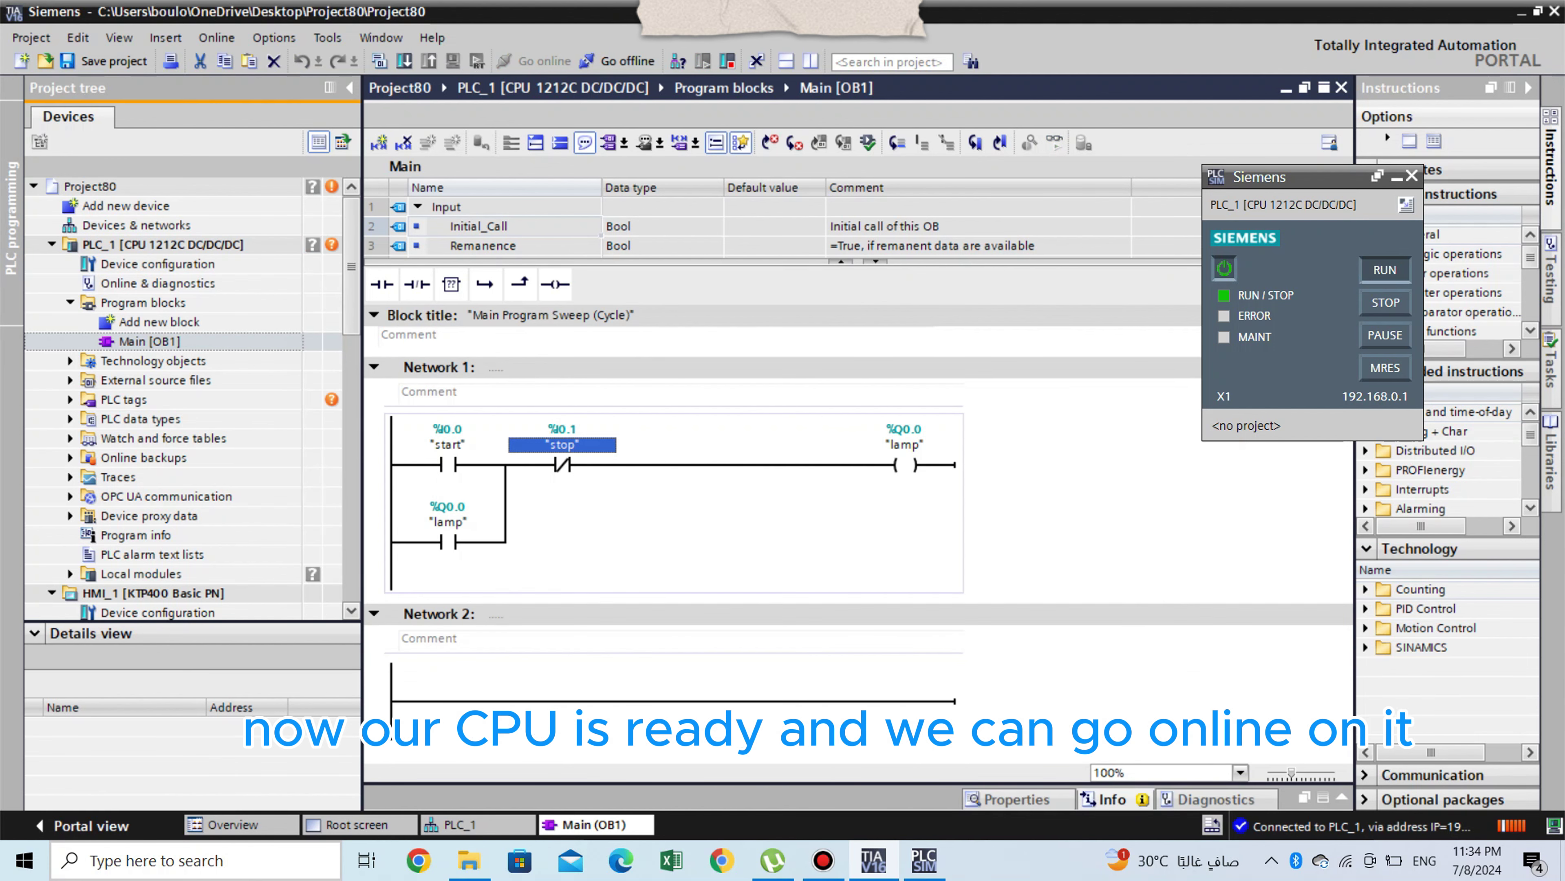
pyautogui.hotkey('ctrl', 't')
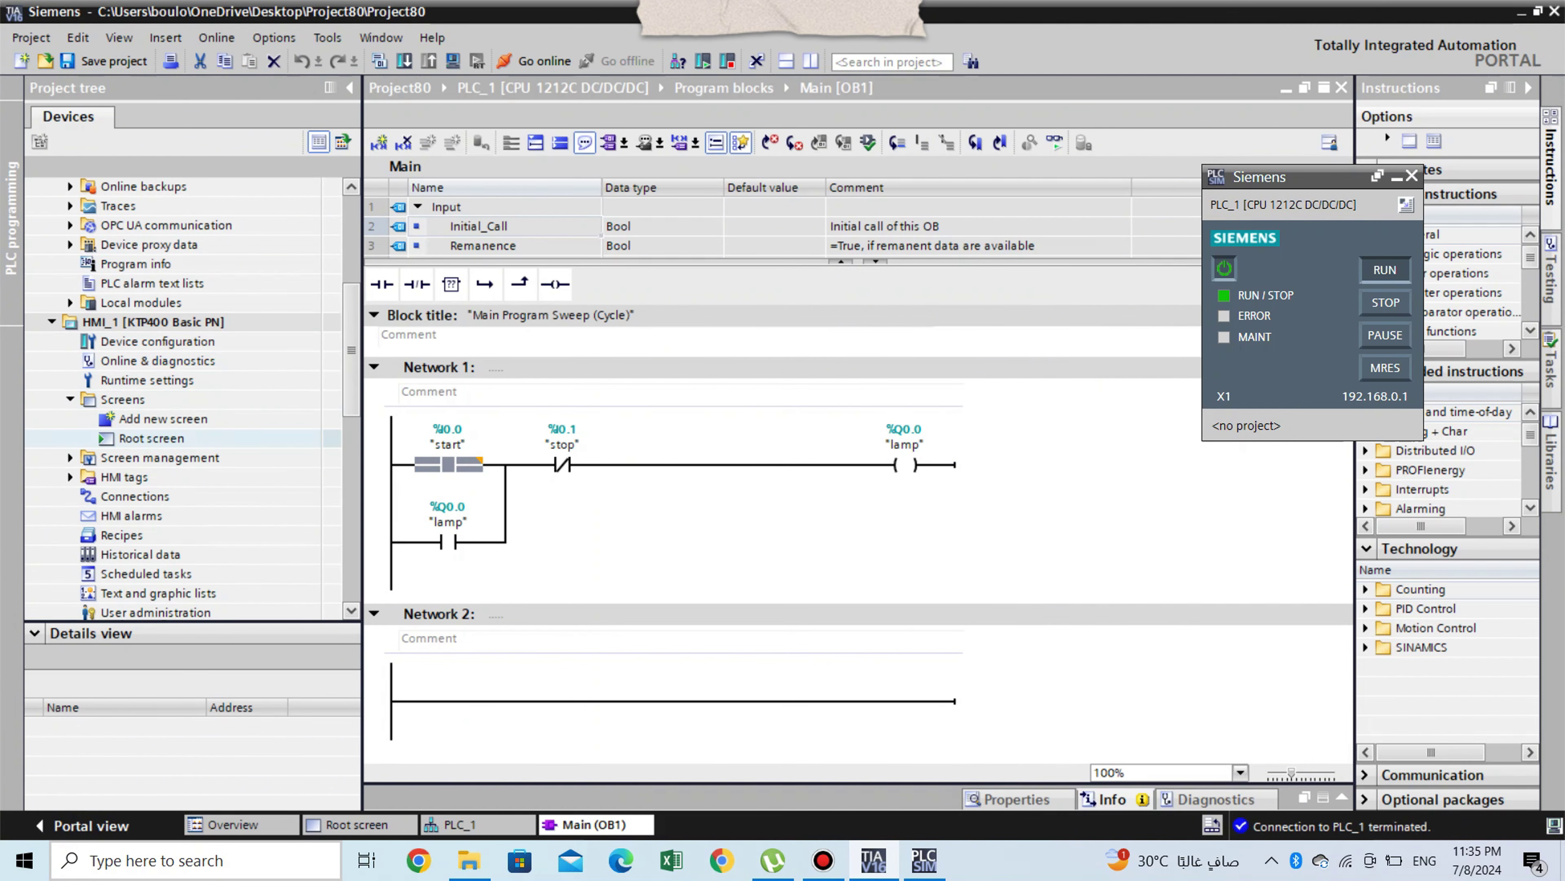
# Step: Open HMI_1's Root screen for editing and move the PLCSIM window aside
pyautogui.click(151, 438)
pyautogui.doubleClick(151, 438)
pyautogui.moveTo(1259, 177); pyautogui.dragTo(1203, 394)
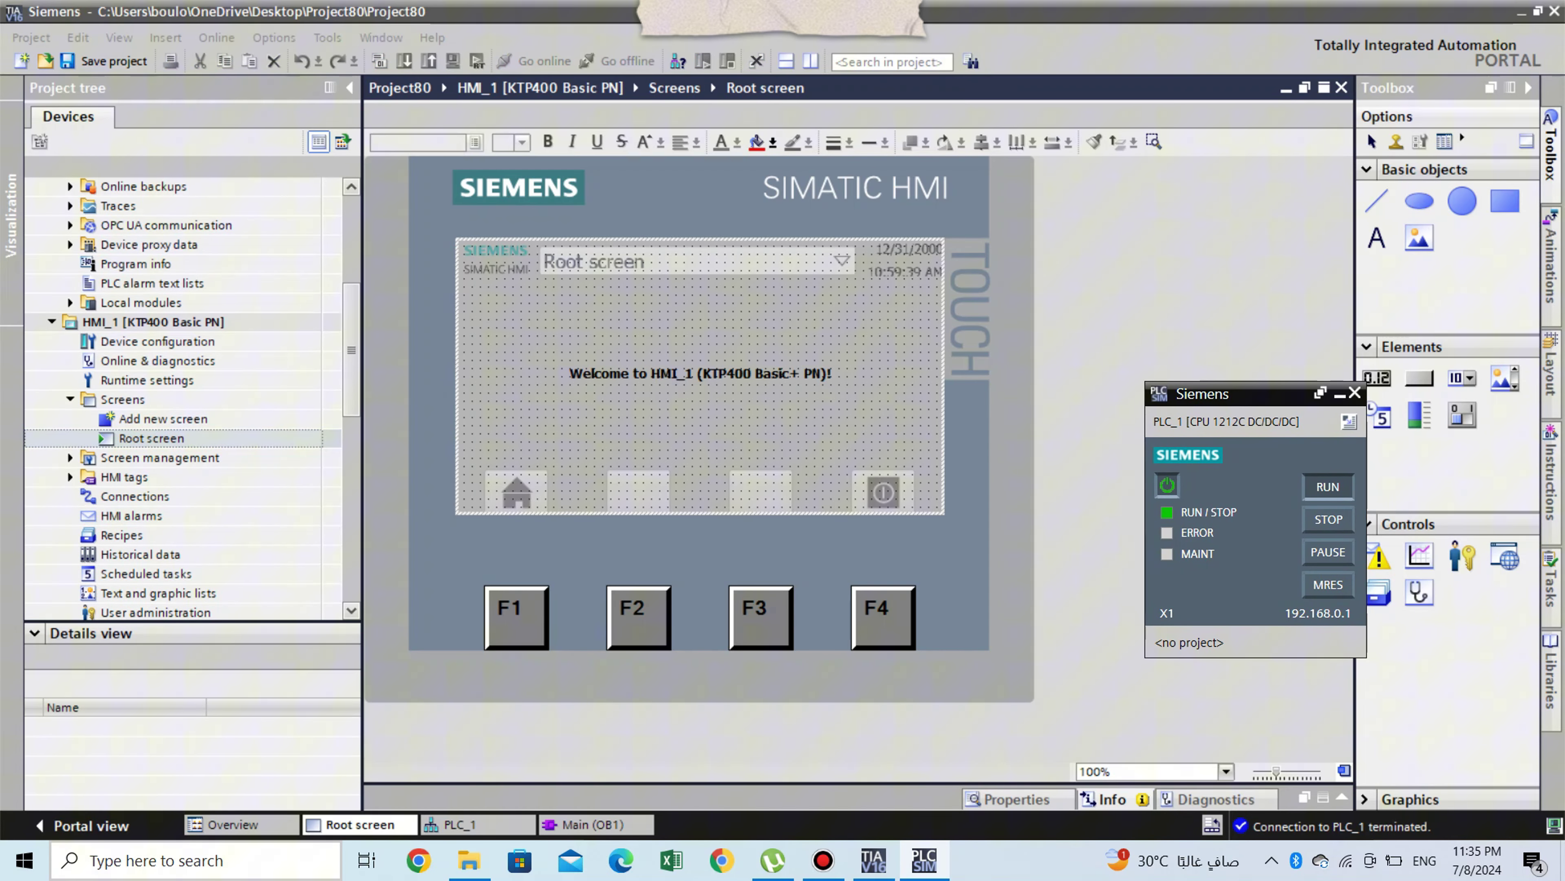
pyautogui.click(1339, 393)
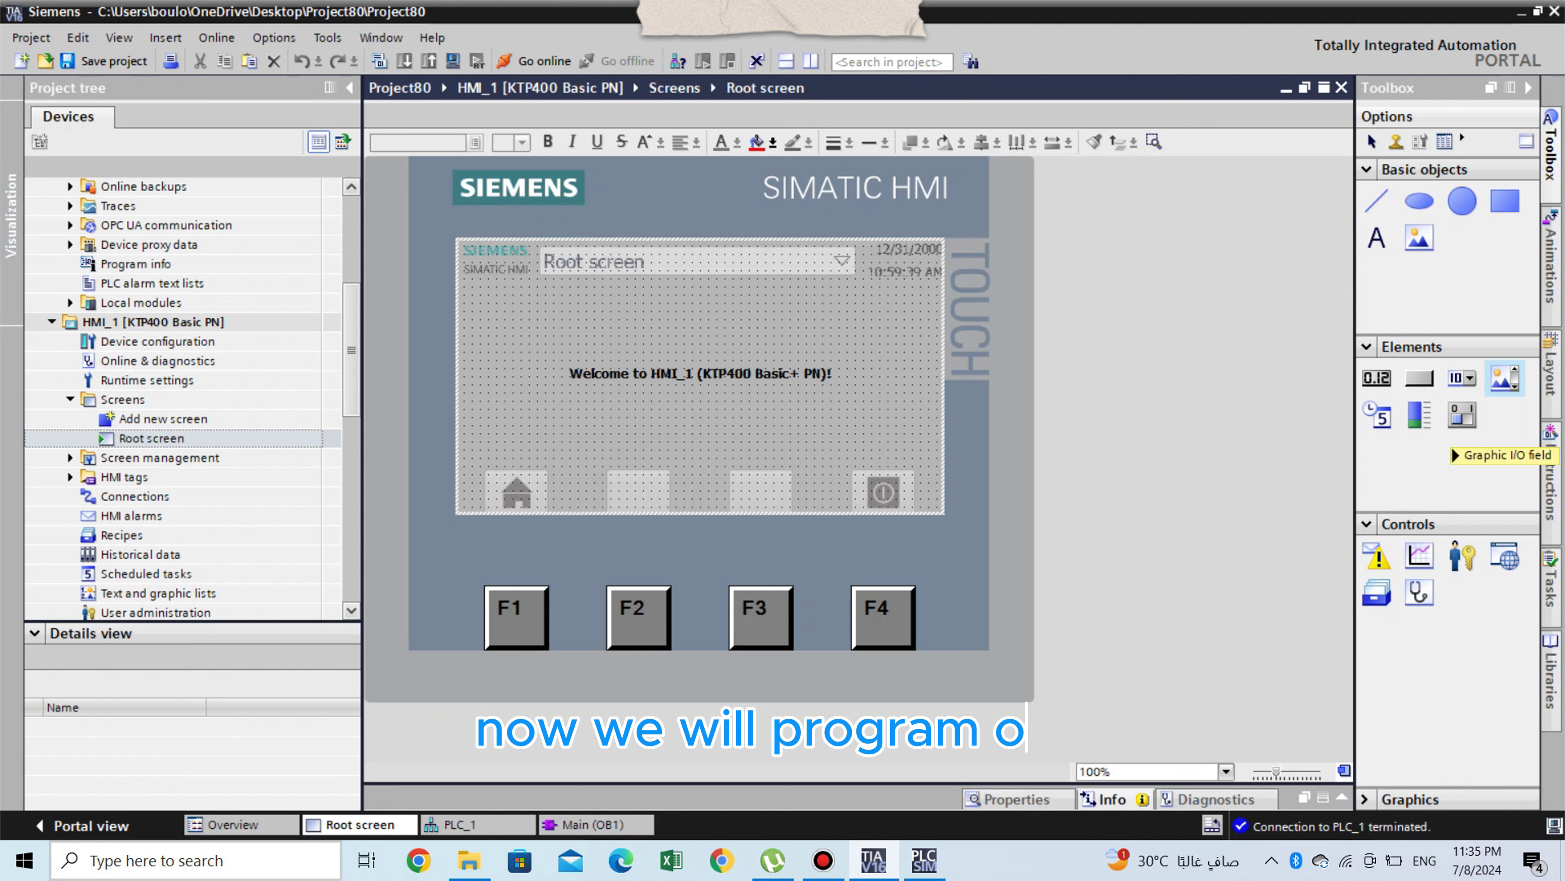
# Step: Place two stacked buttons and a lamp circle on the screen, deleting the welcome text
pyautogui.moveTo(1419, 377); pyautogui.dragTo(540, 338)
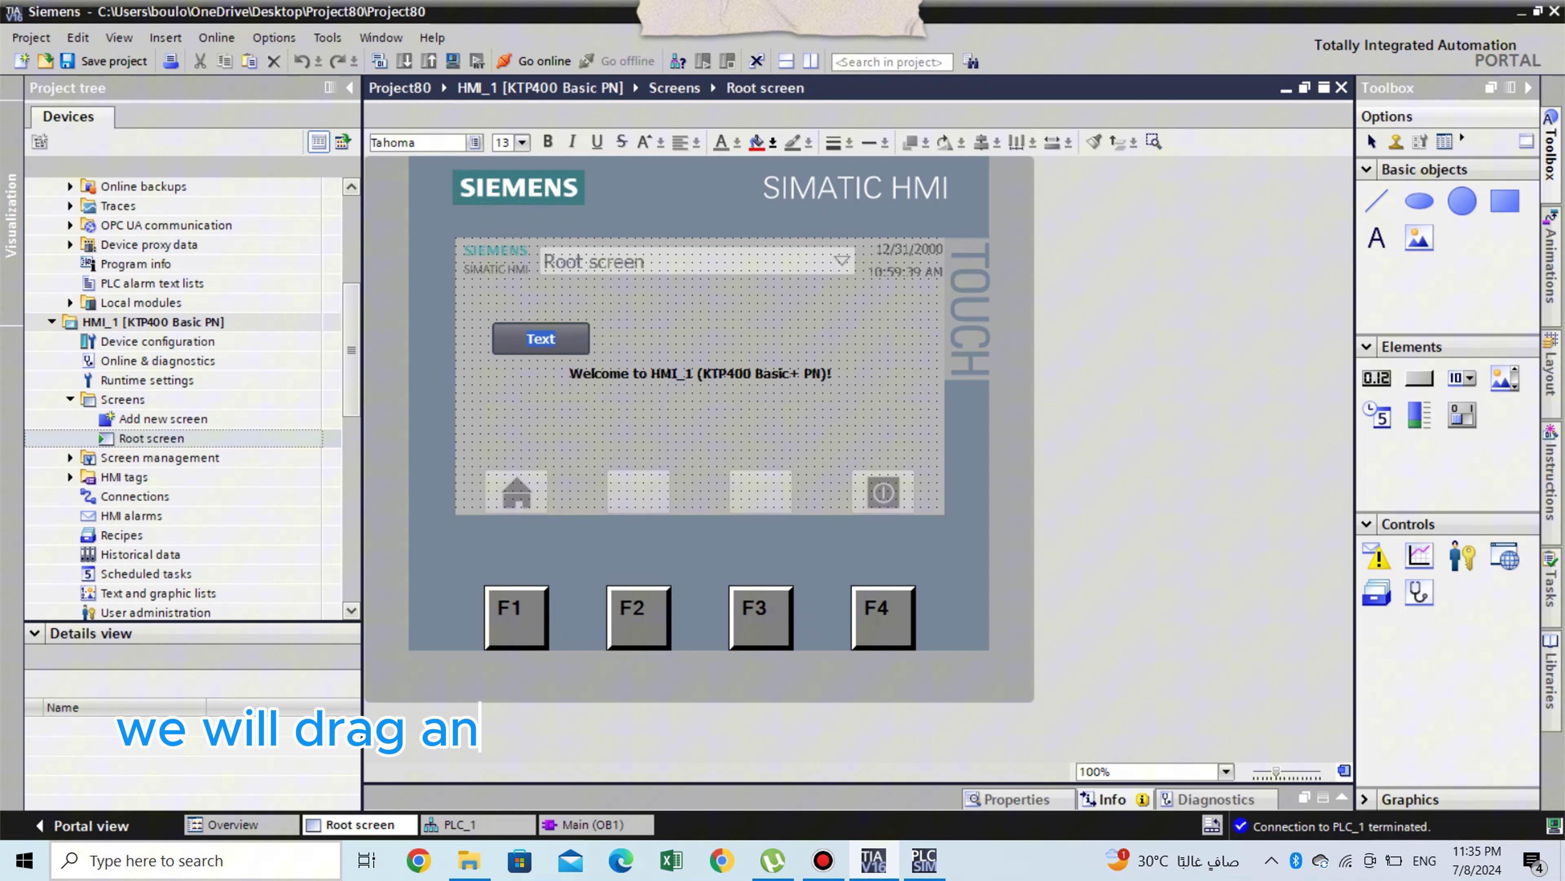
pyautogui.press('Delete')
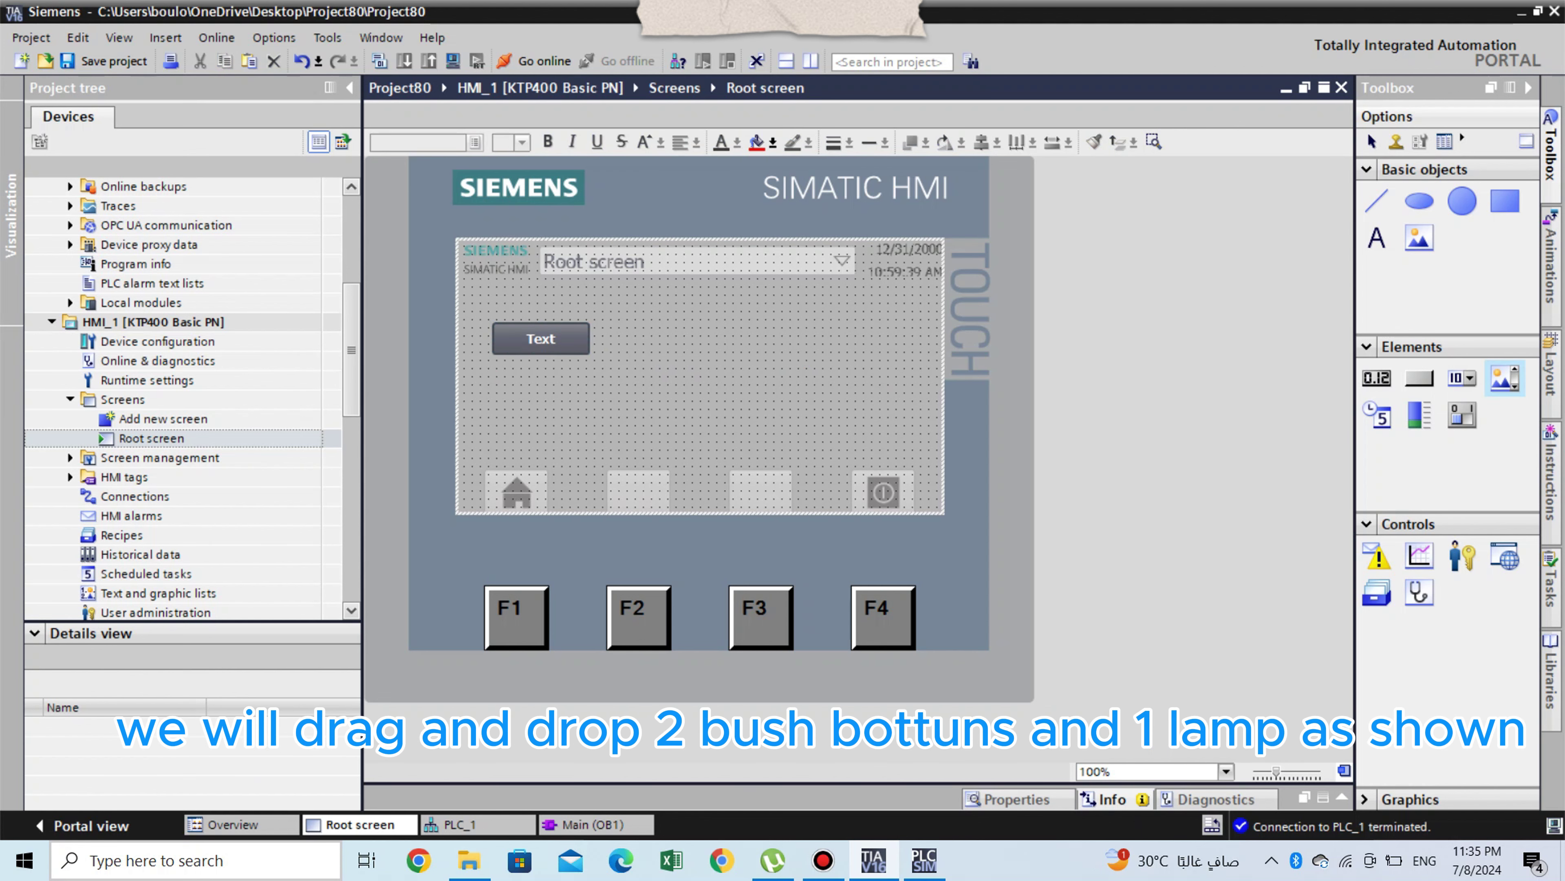
pyautogui.moveTo(1420, 377); pyautogui.dragTo(540, 419)
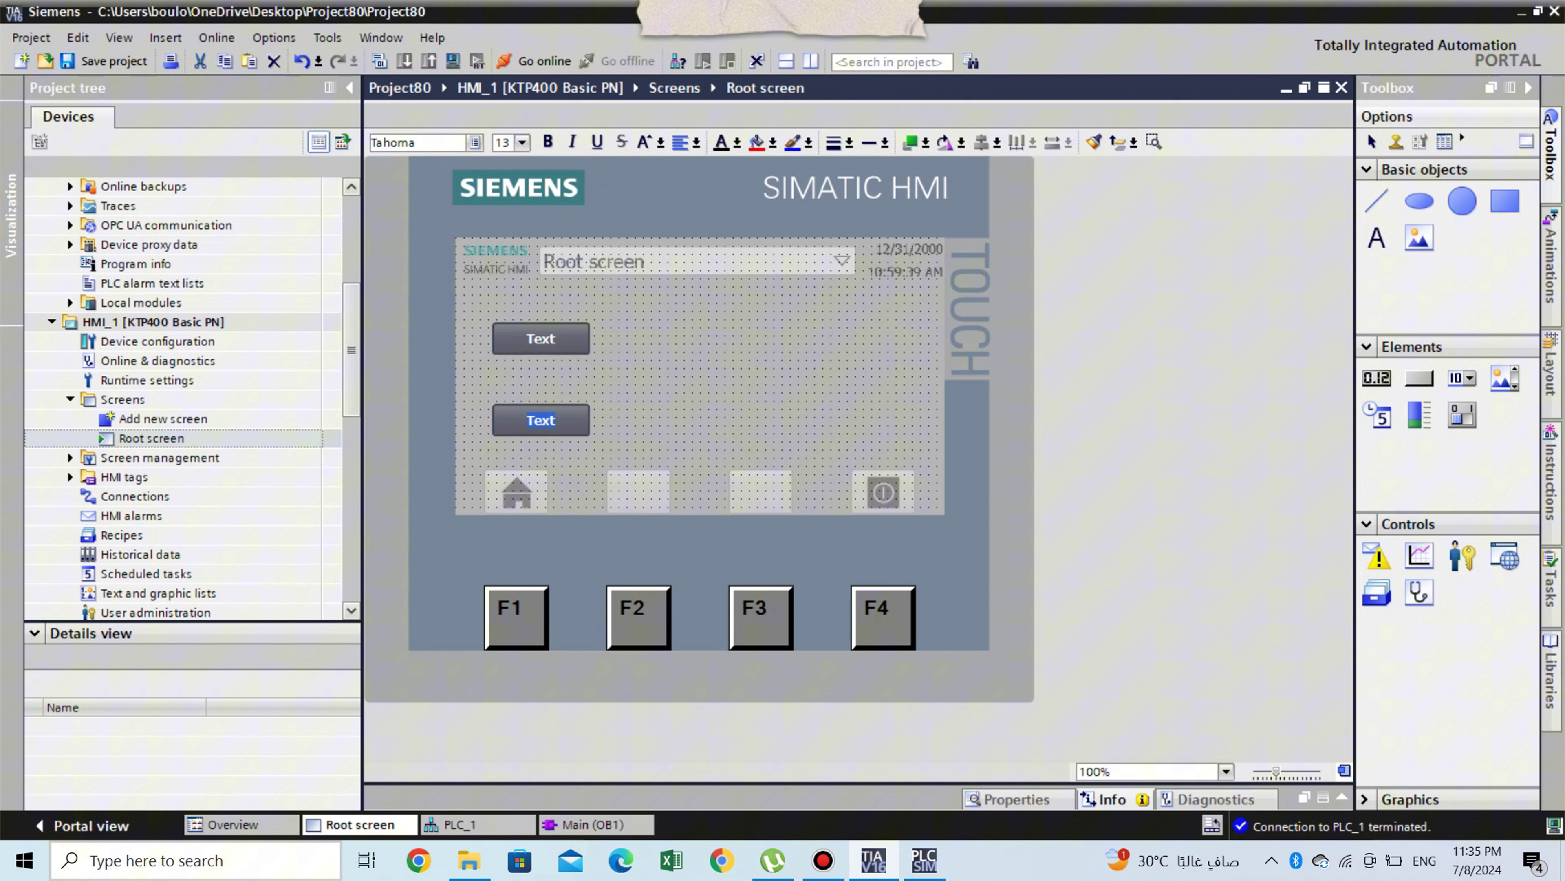
pyautogui.moveTo(1462, 201); pyautogui.dragTo(831, 378)
# Step: Label the two buttons start and stop
pyautogui.click(541, 338)
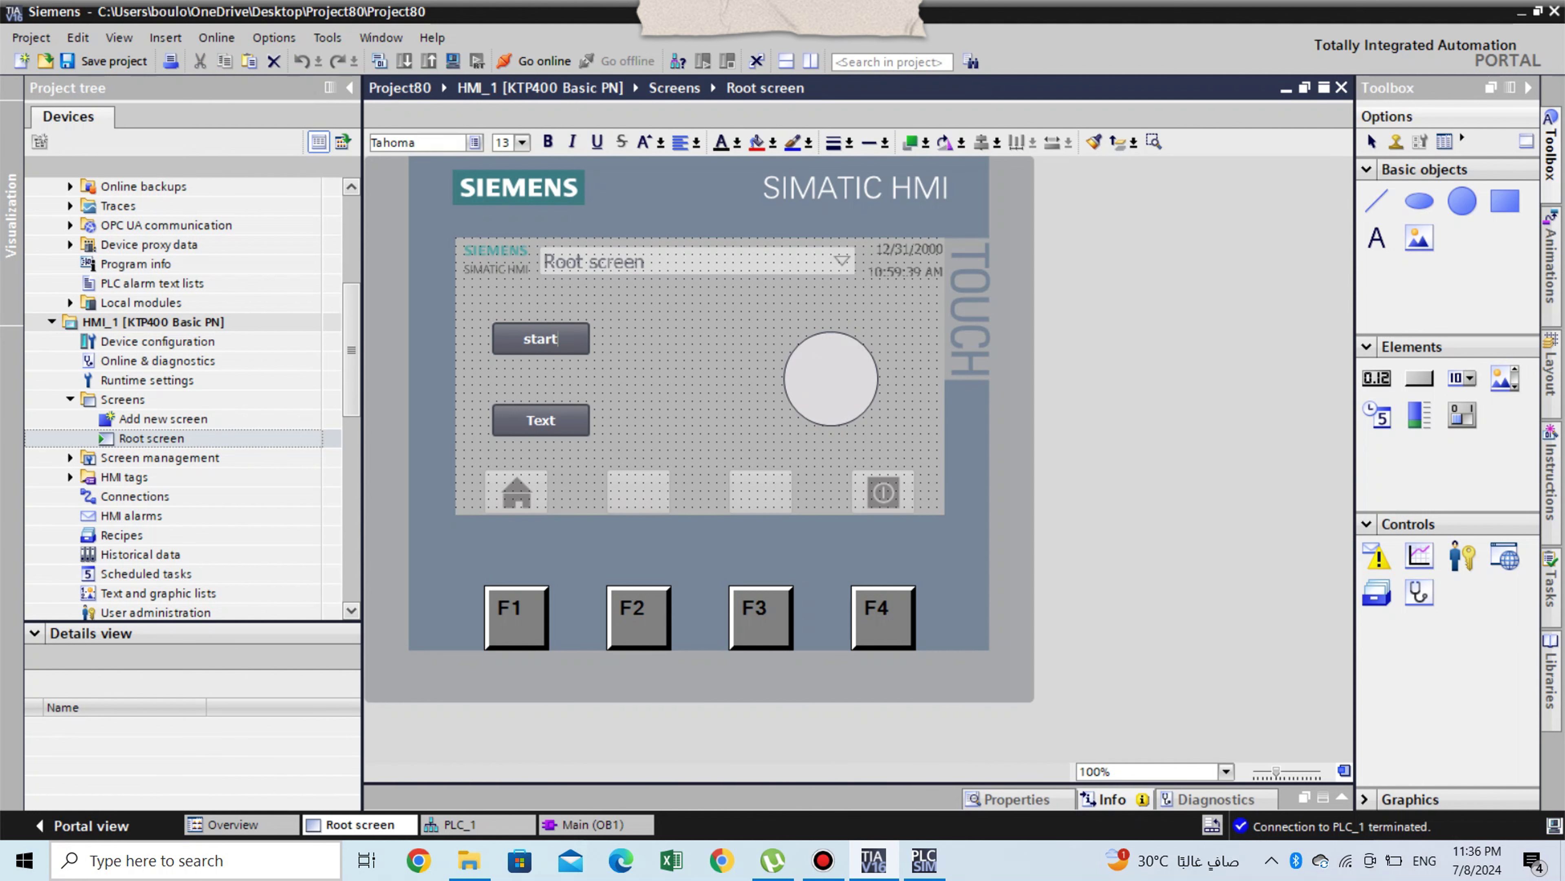
pyautogui.write('stop')
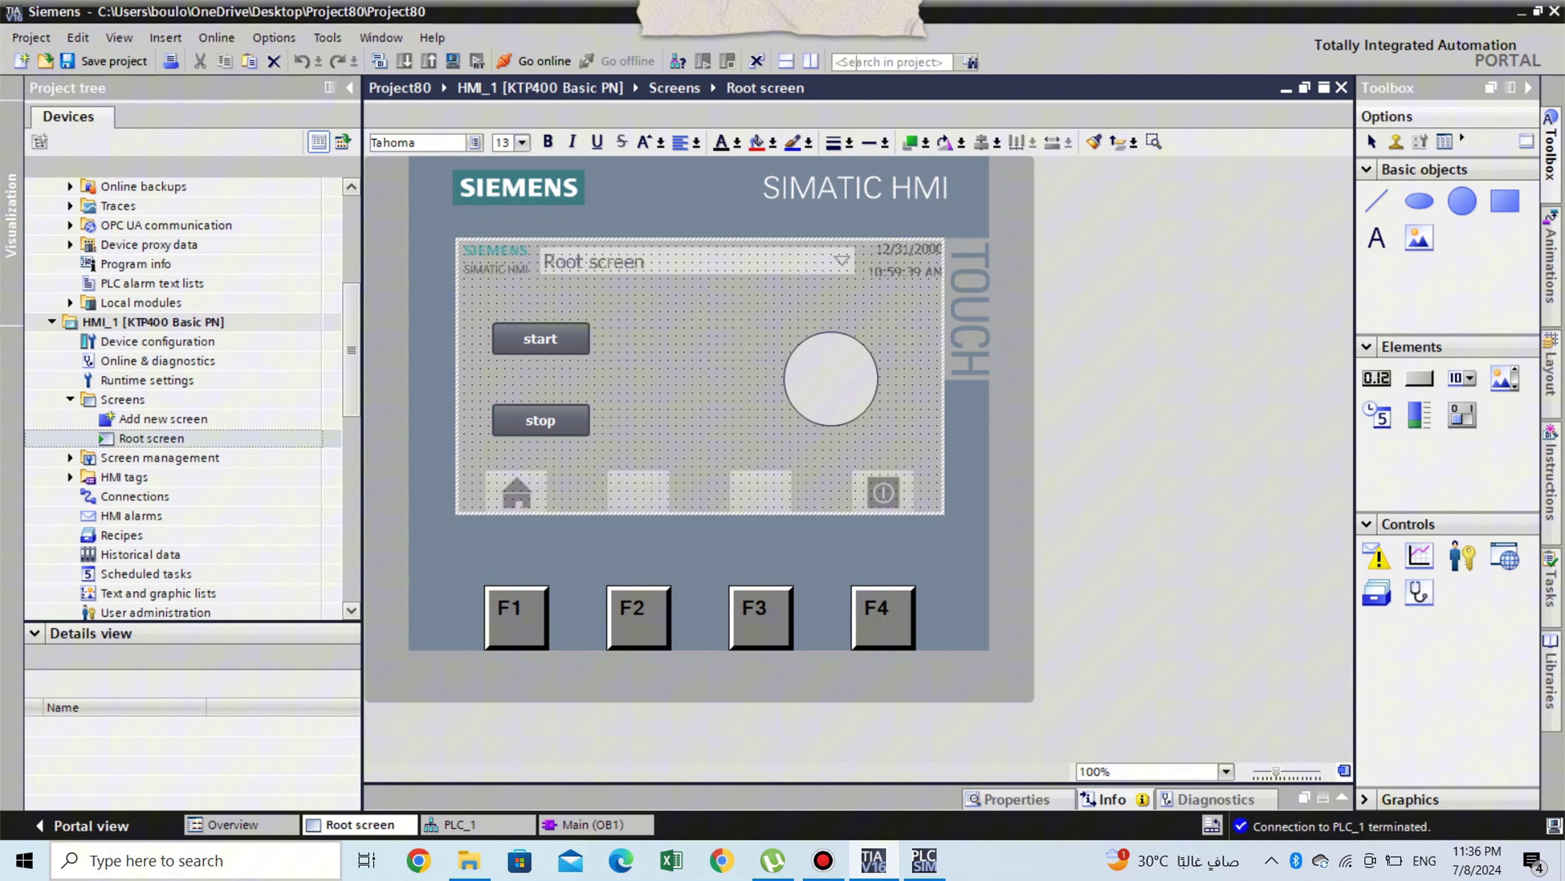
pyautogui.click(536, 338)
pyautogui.rightClick(536, 336)
pyautogui.press('Escape')
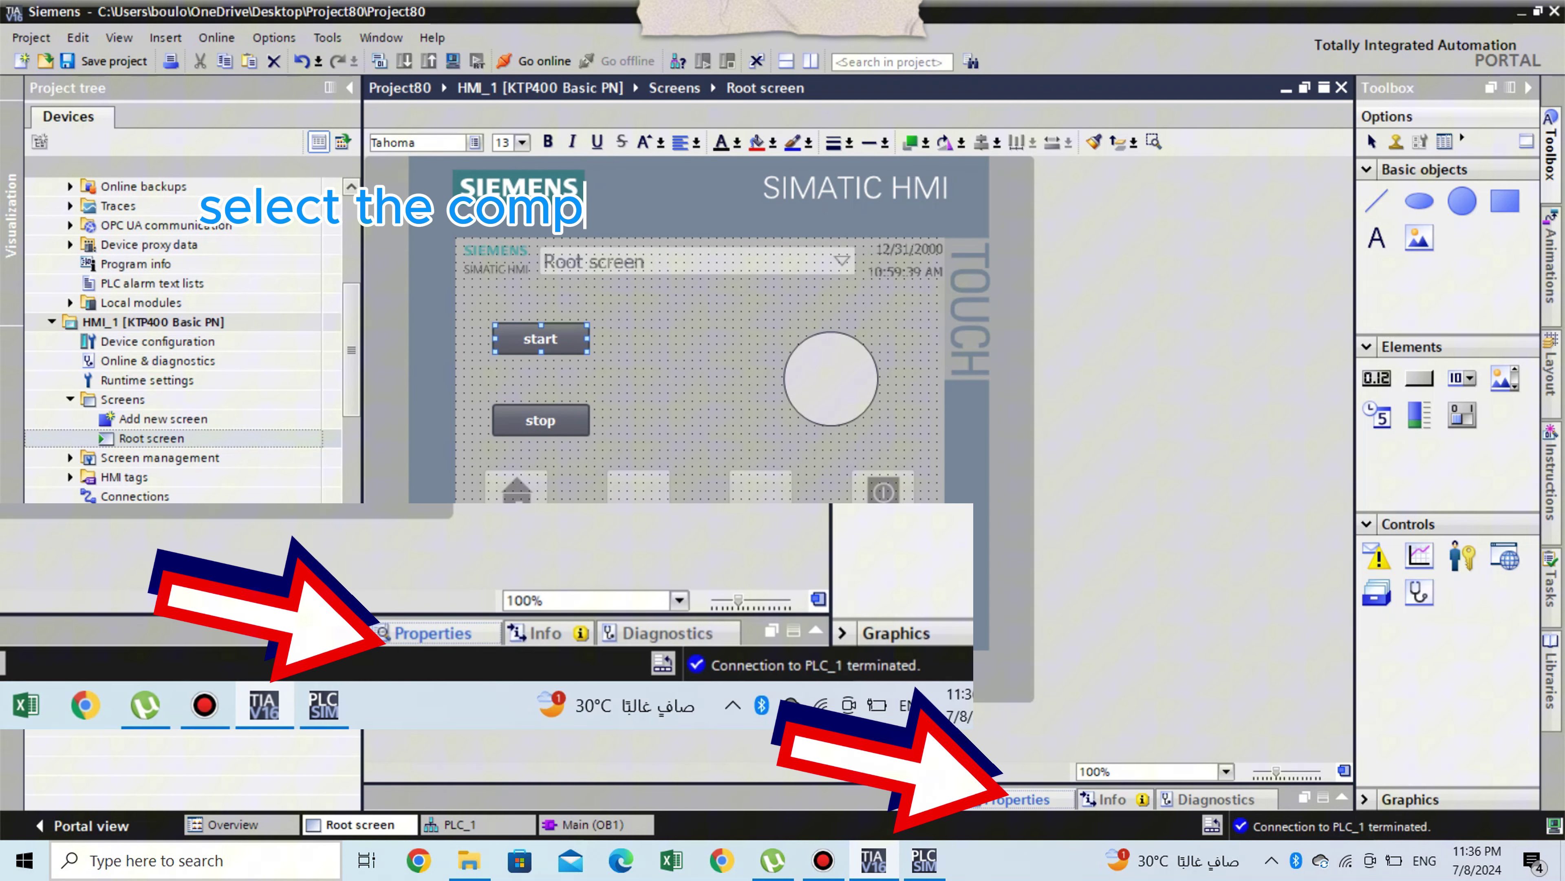
# Step: Add the SetBit function to the start button's Click event
pyautogui.click(1014, 798)
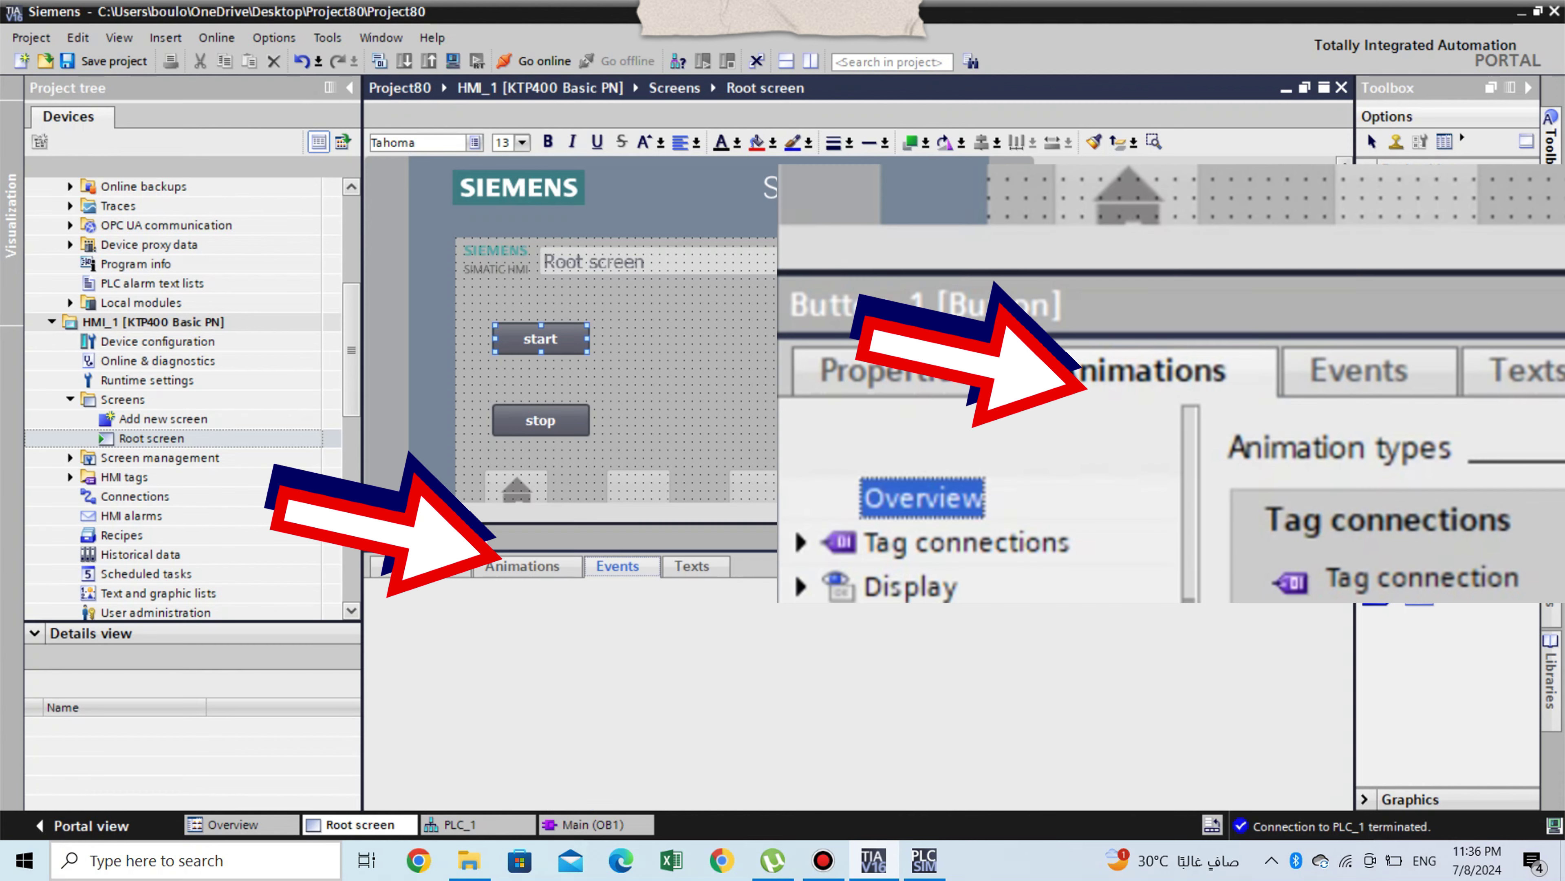
pyautogui.click(617, 565)
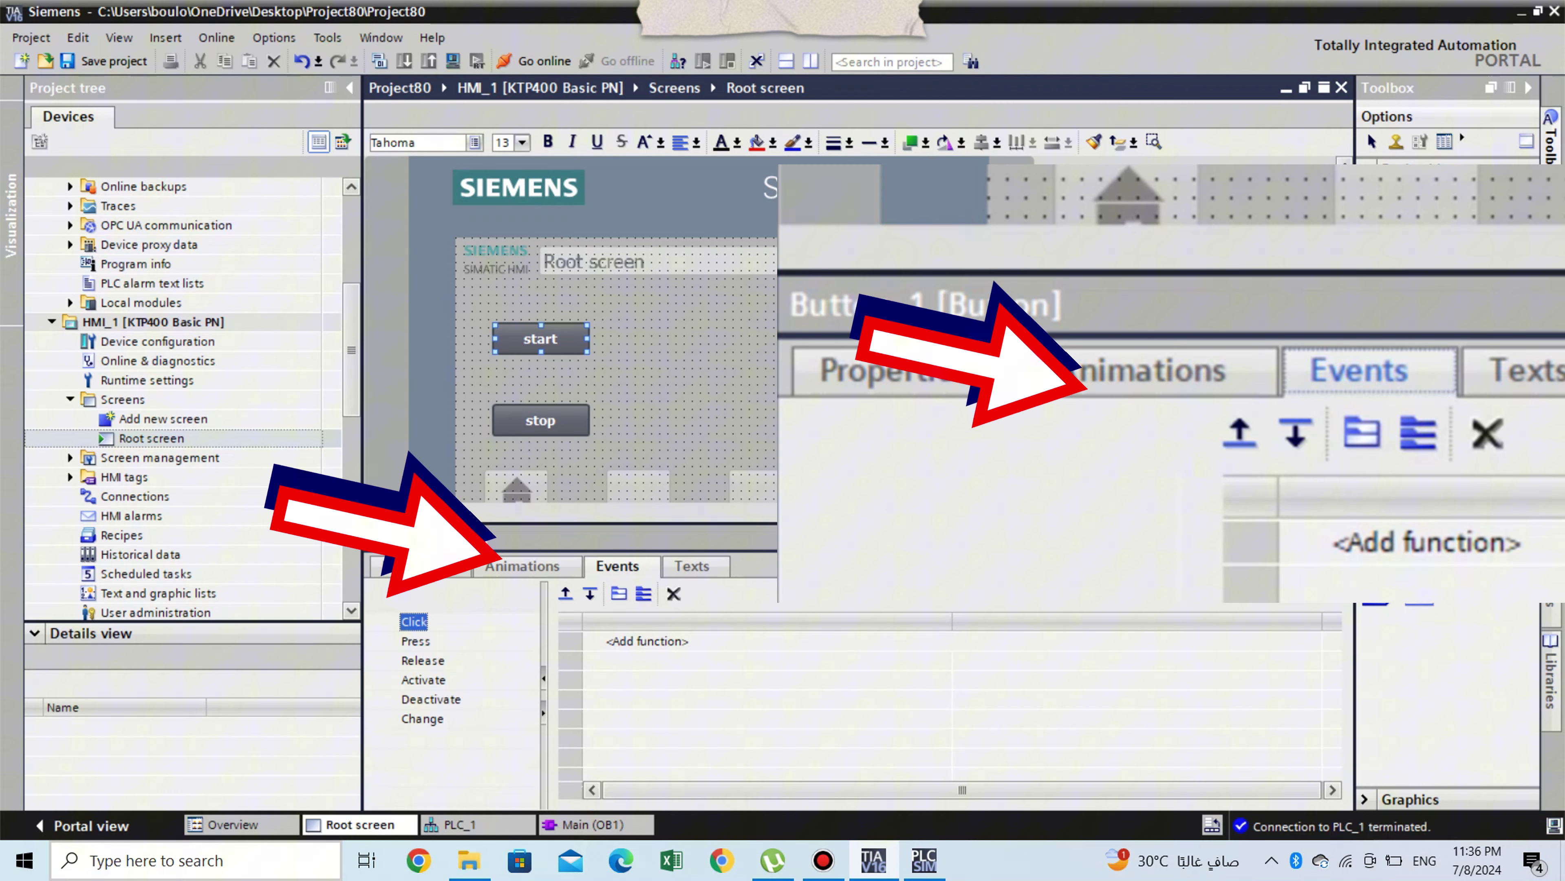
pyautogui.click(647, 640)
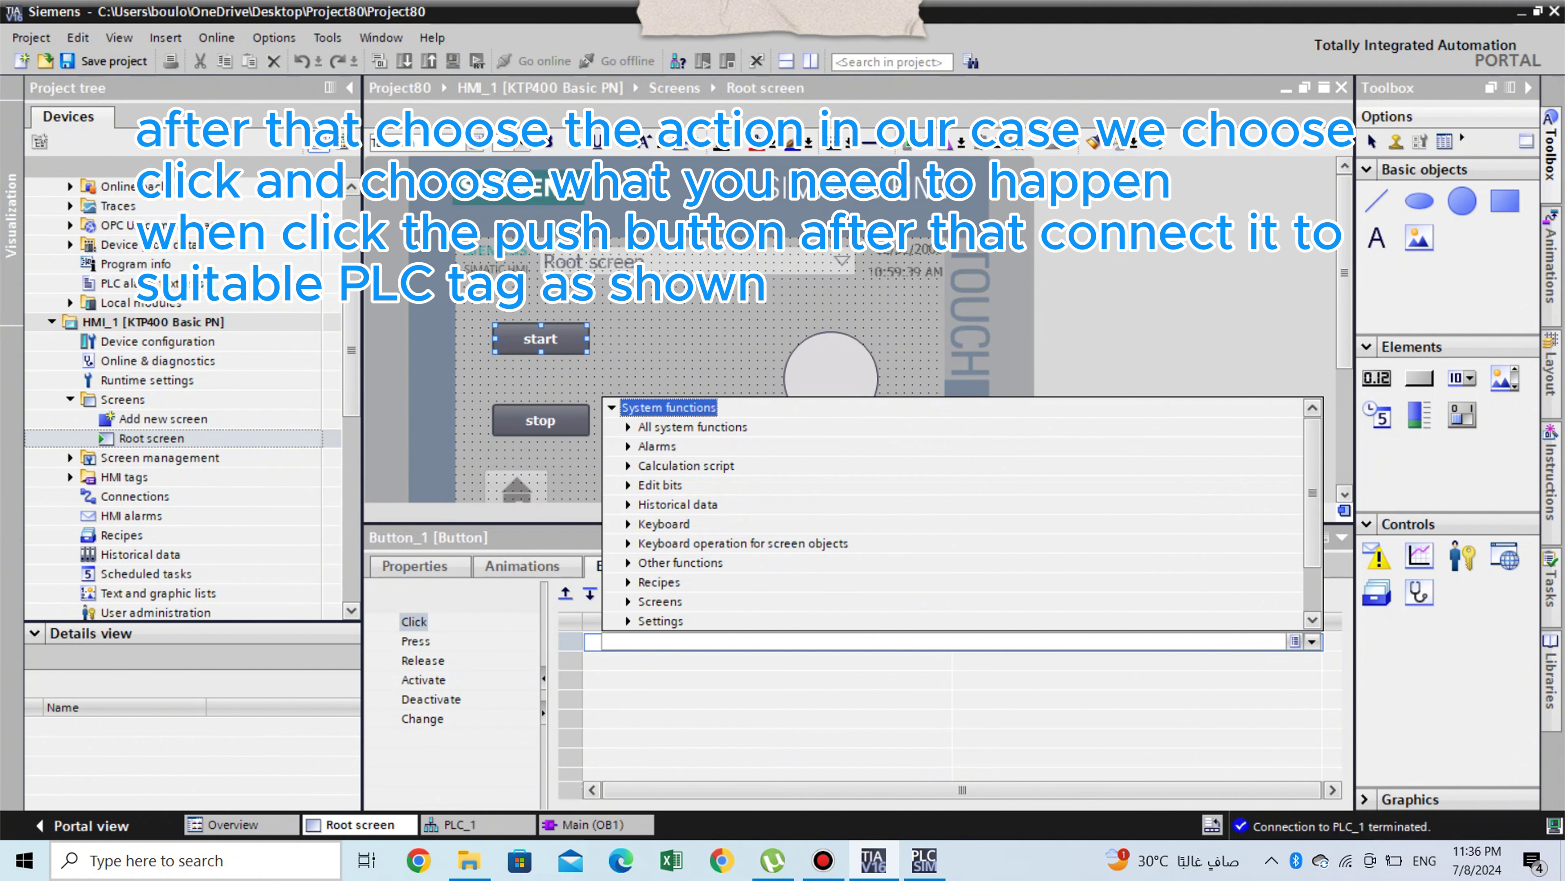
pyautogui.click(628, 484)
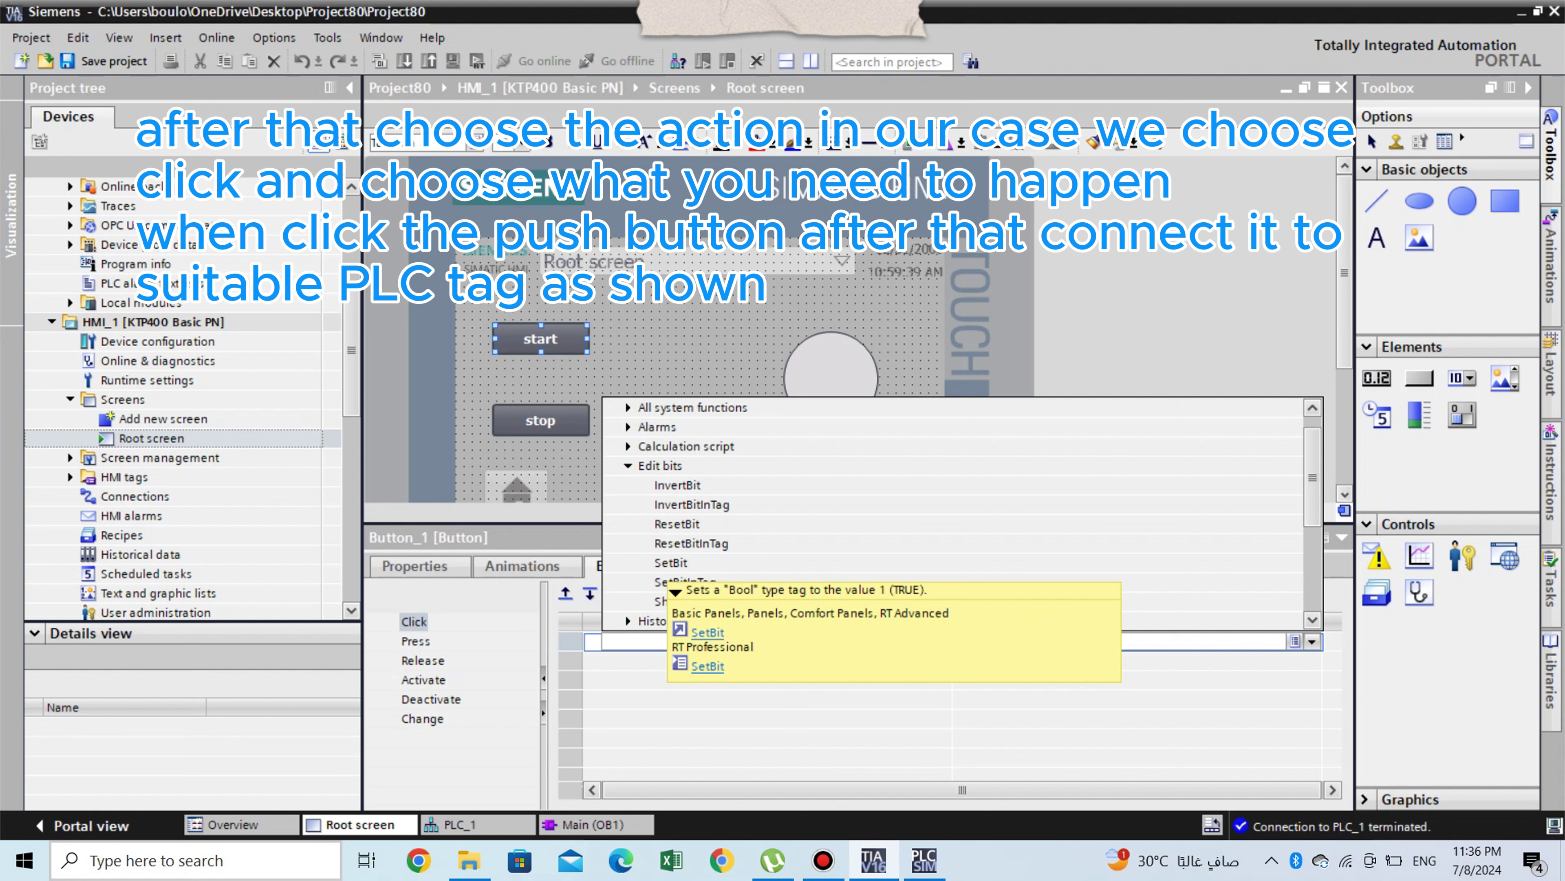
pyautogui.click(671, 562)
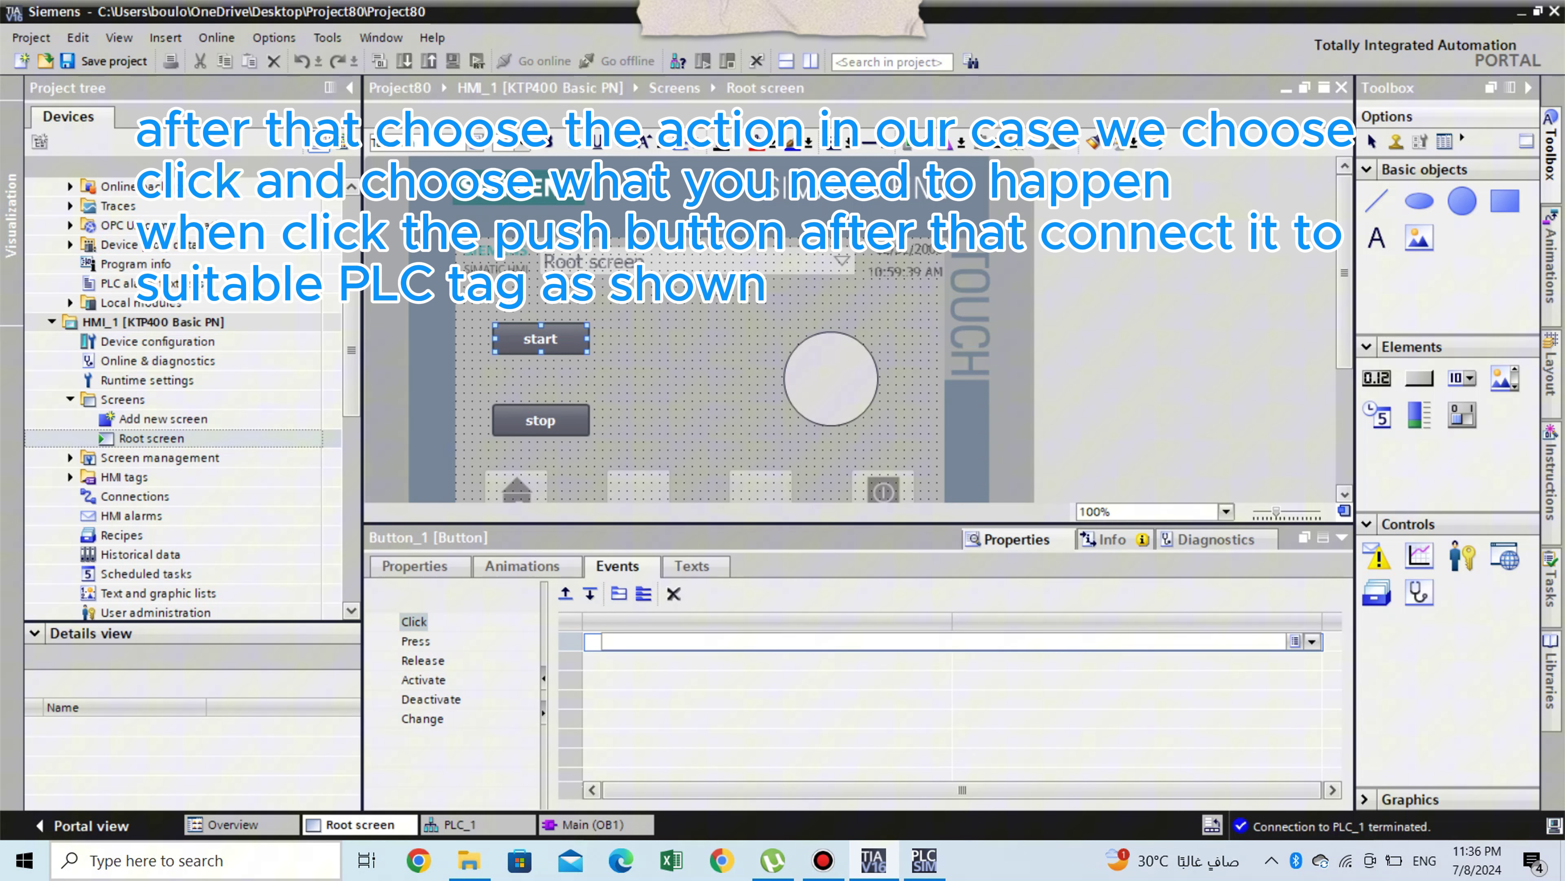
# Step: Pick the start PLC tag as the SetBit tag
pyautogui.click(1122, 661)
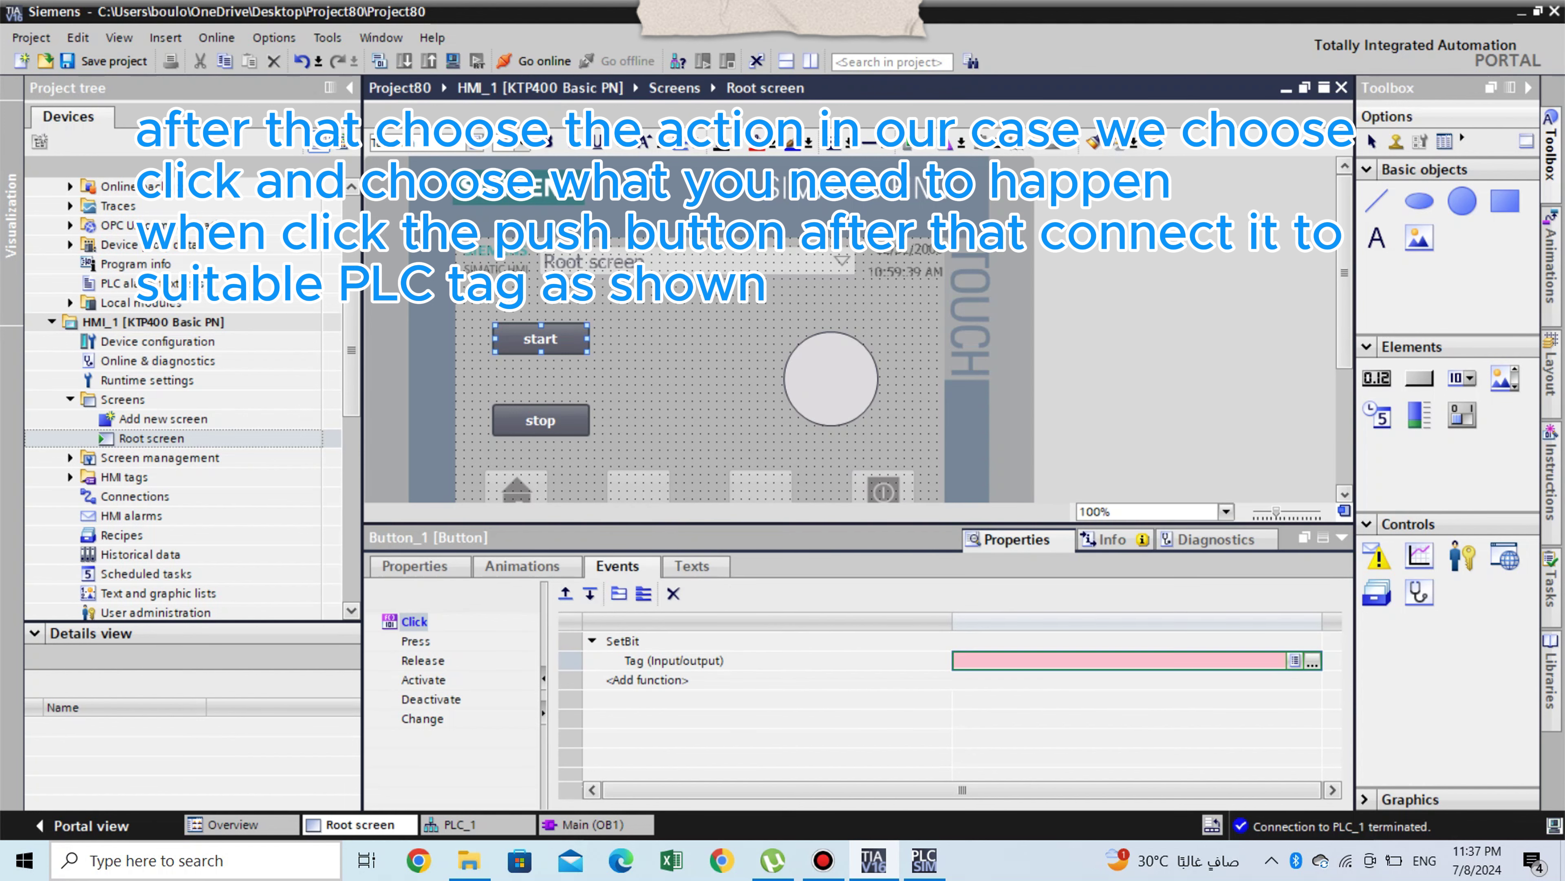
pyautogui.click(1312, 661)
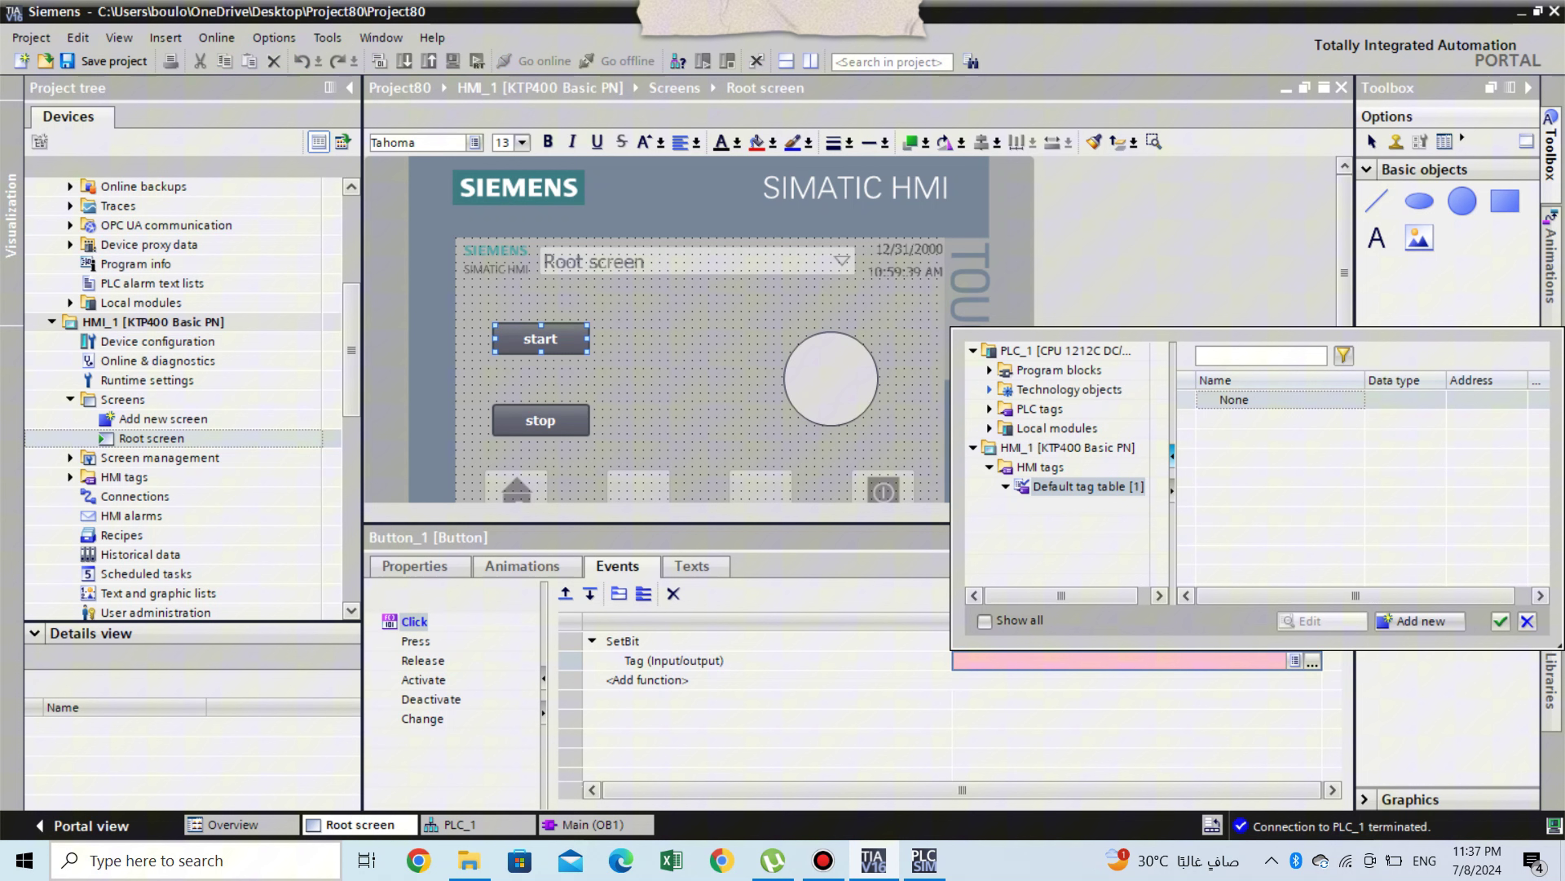
pyautogui.click(1040, 408)
pyautogui.click(1233, 438)
pyautogui.press('Escape')
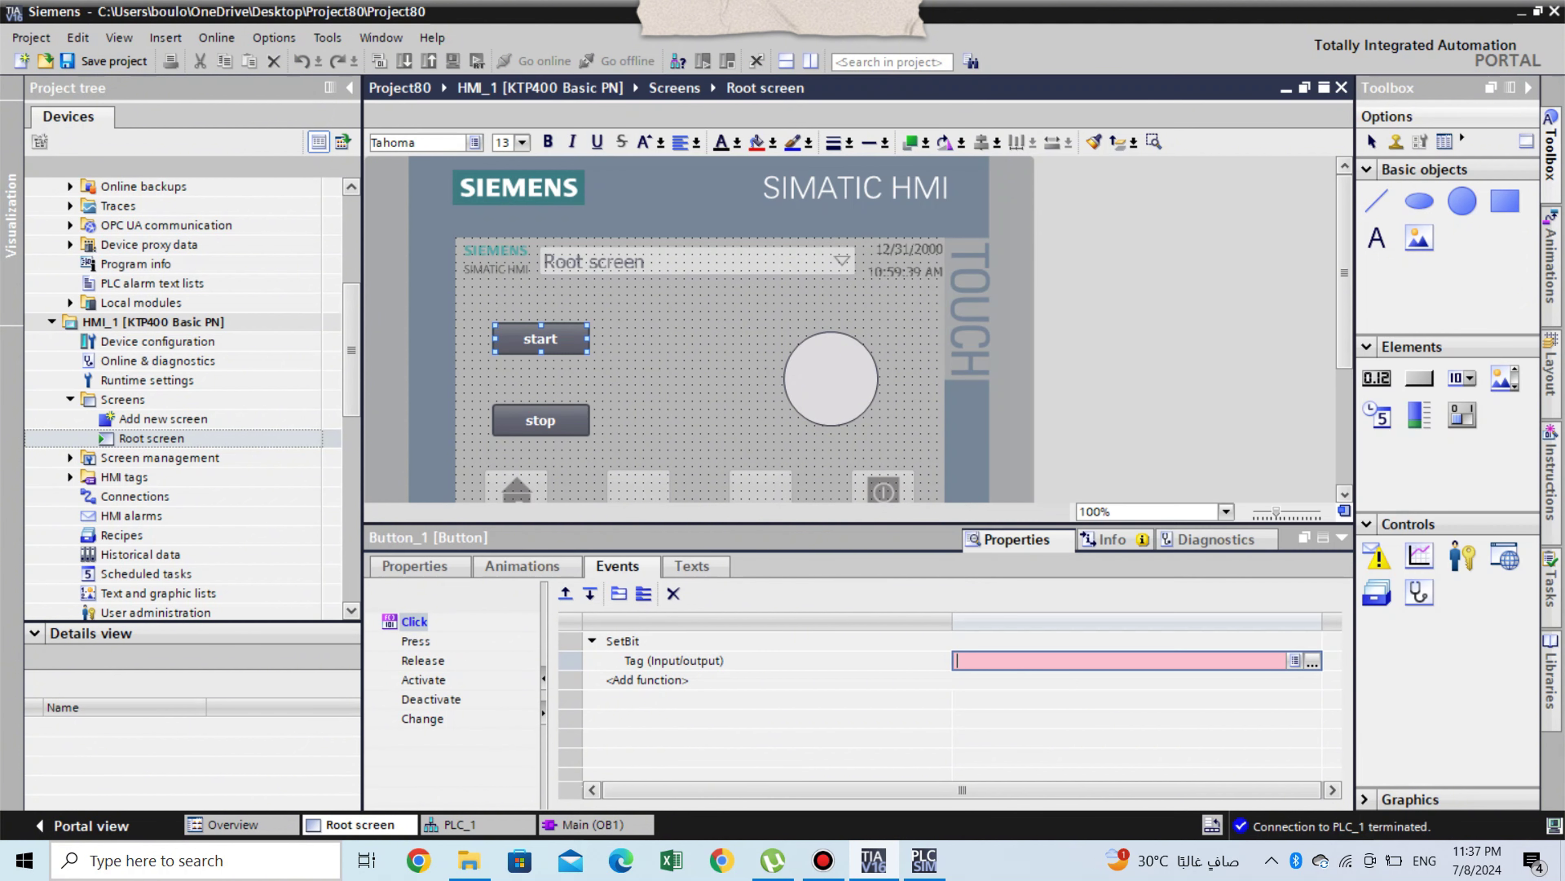
# Step: Make the stop button's Click event run SetBit on the stop PLC tag
pyautogui.click(541, 420)
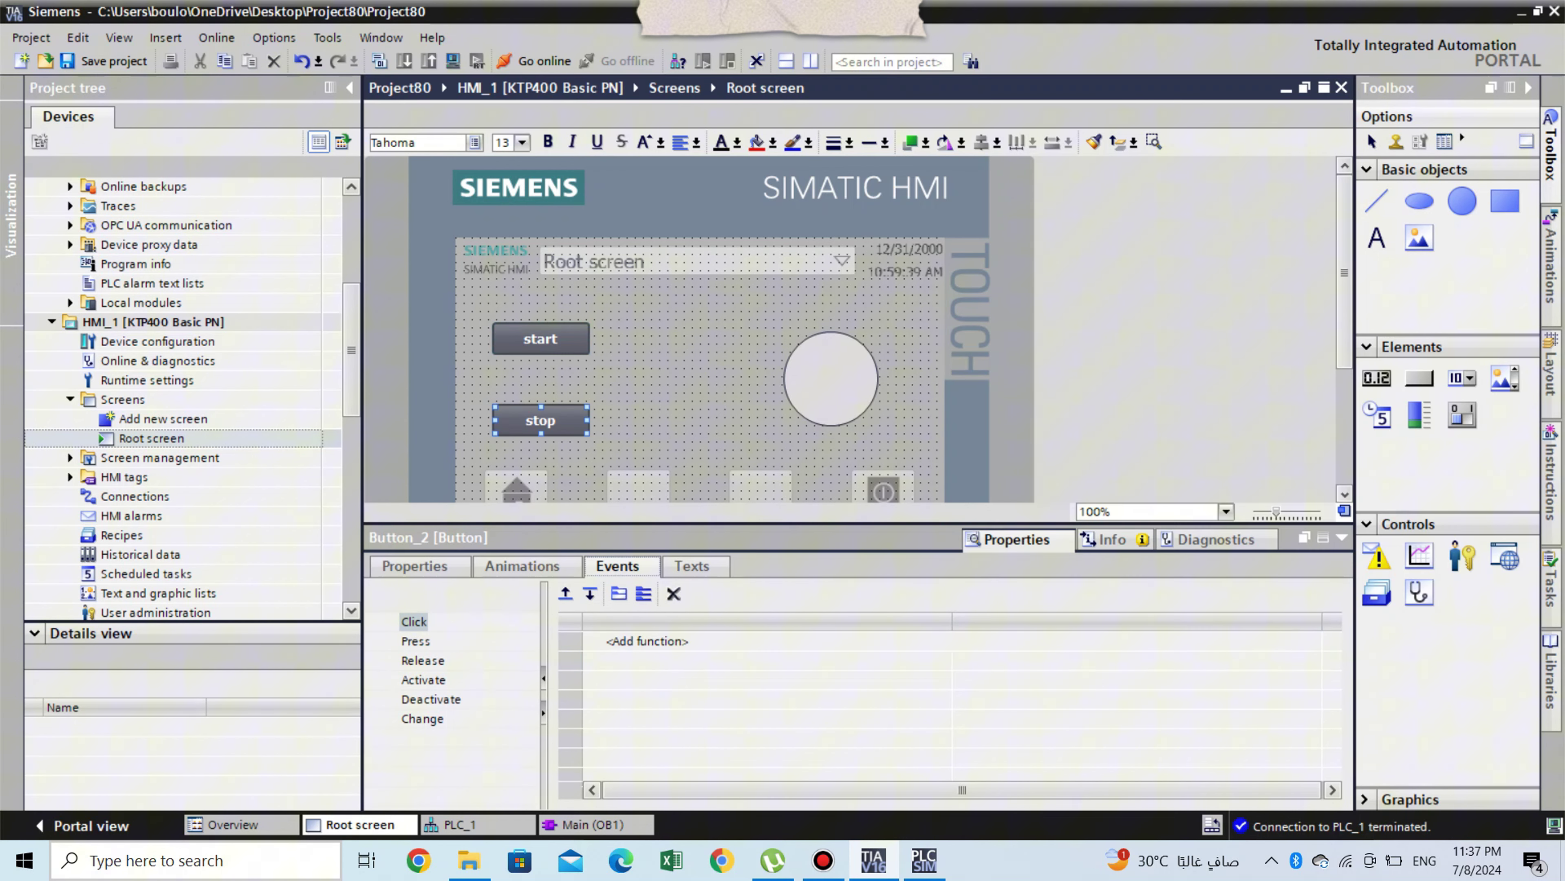
pyautogui.click(647, 641)
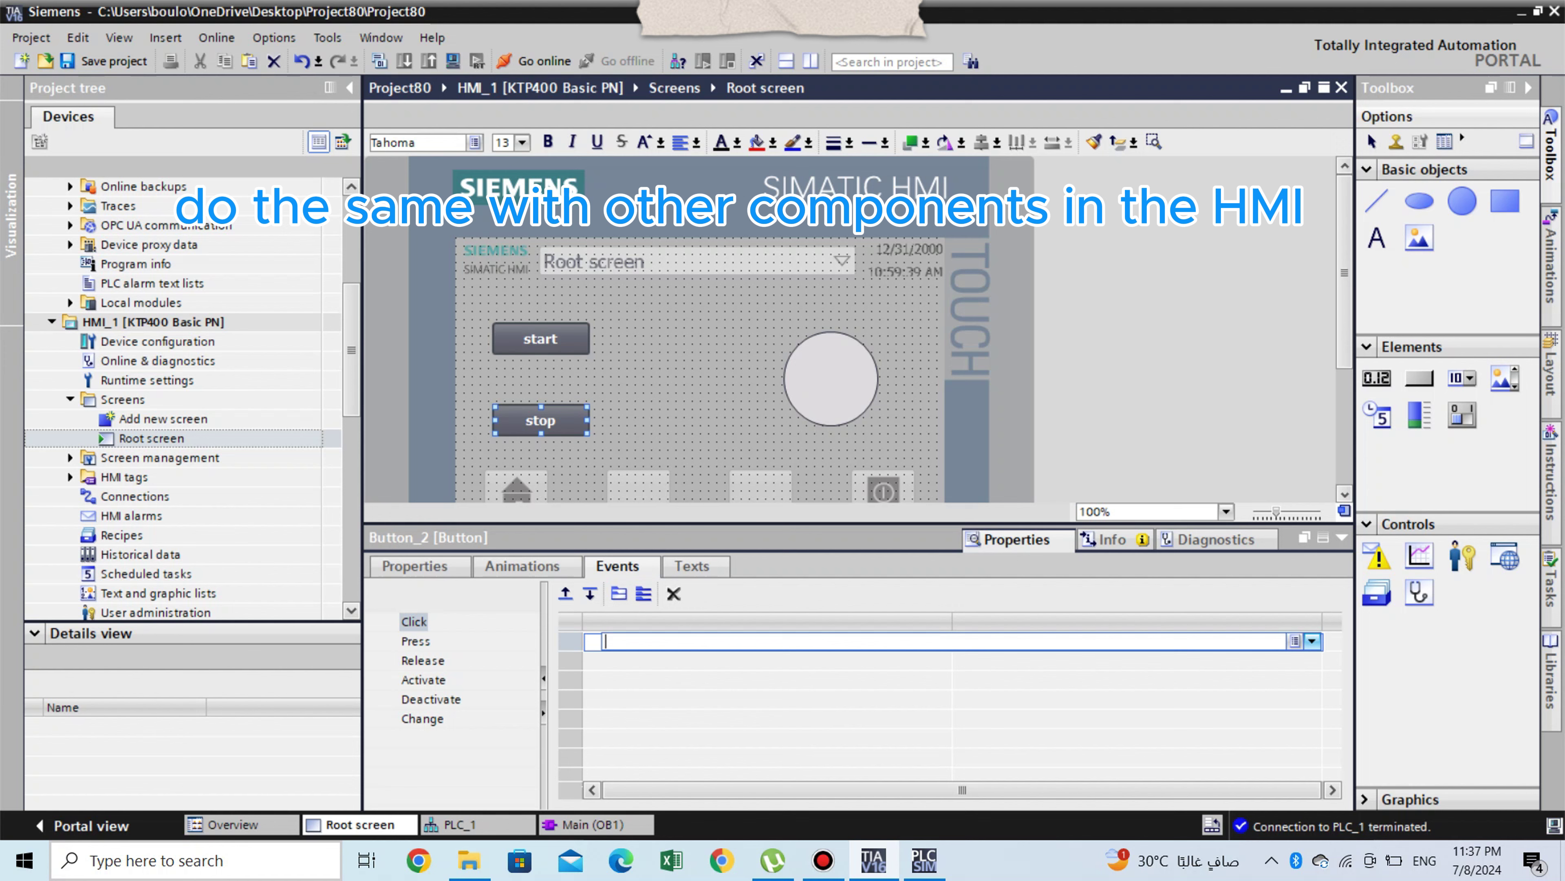
pyautogui.click(1312, 641)
pyautogui.click(653, 566)
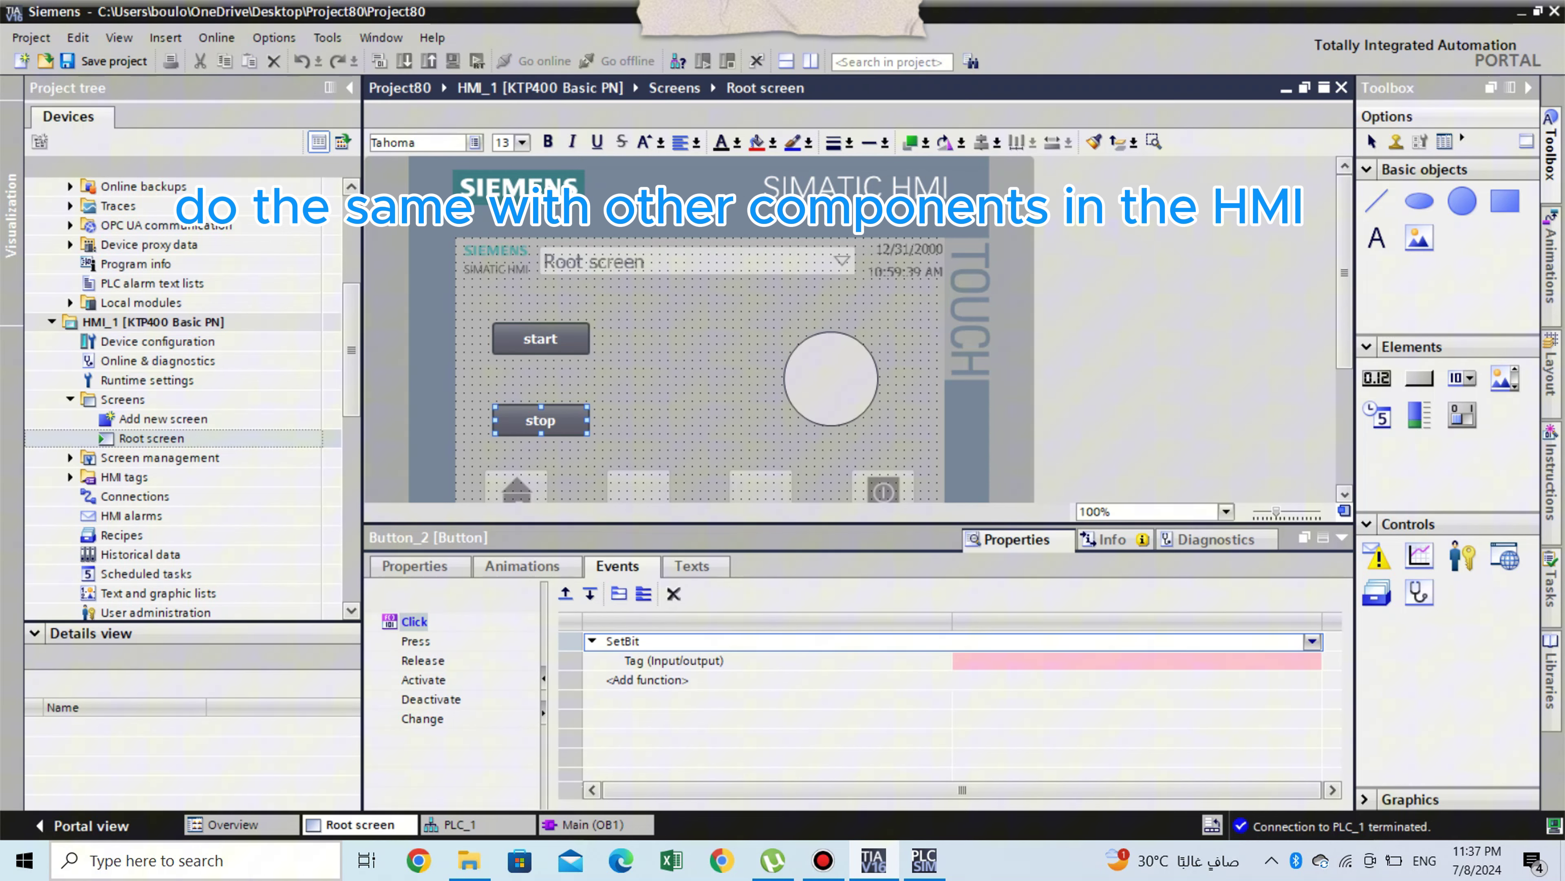
pyautogui.click(1312, 661)
pyautogui.doubleClick(1231, 458)
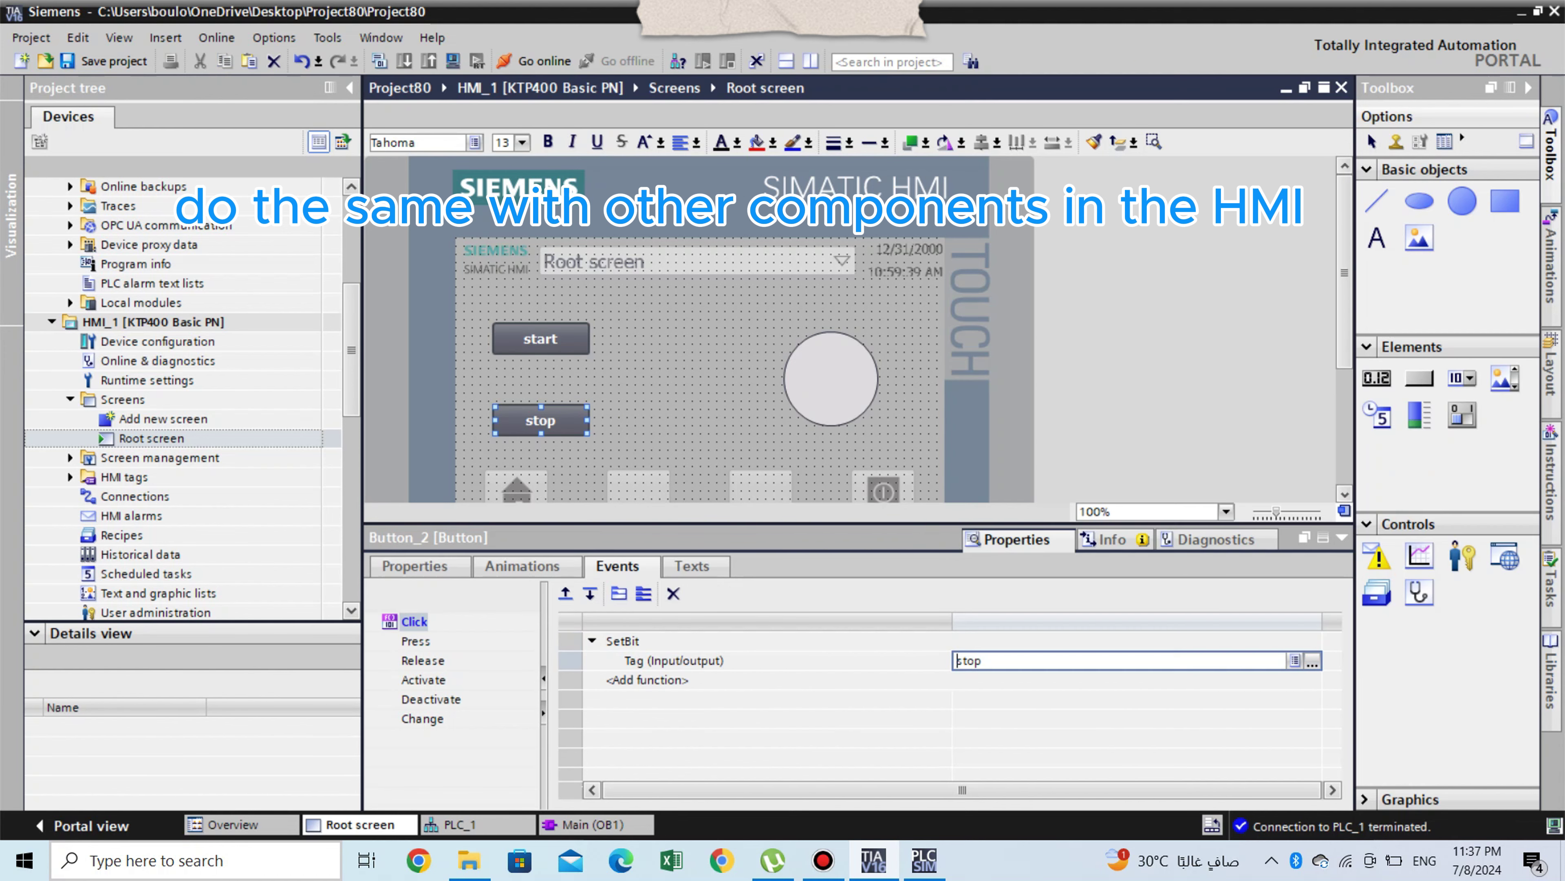
# Step: Add an Appearance animation to the lamp circle and browse to the PLC default tag table
pyautogui.click(831, 378)
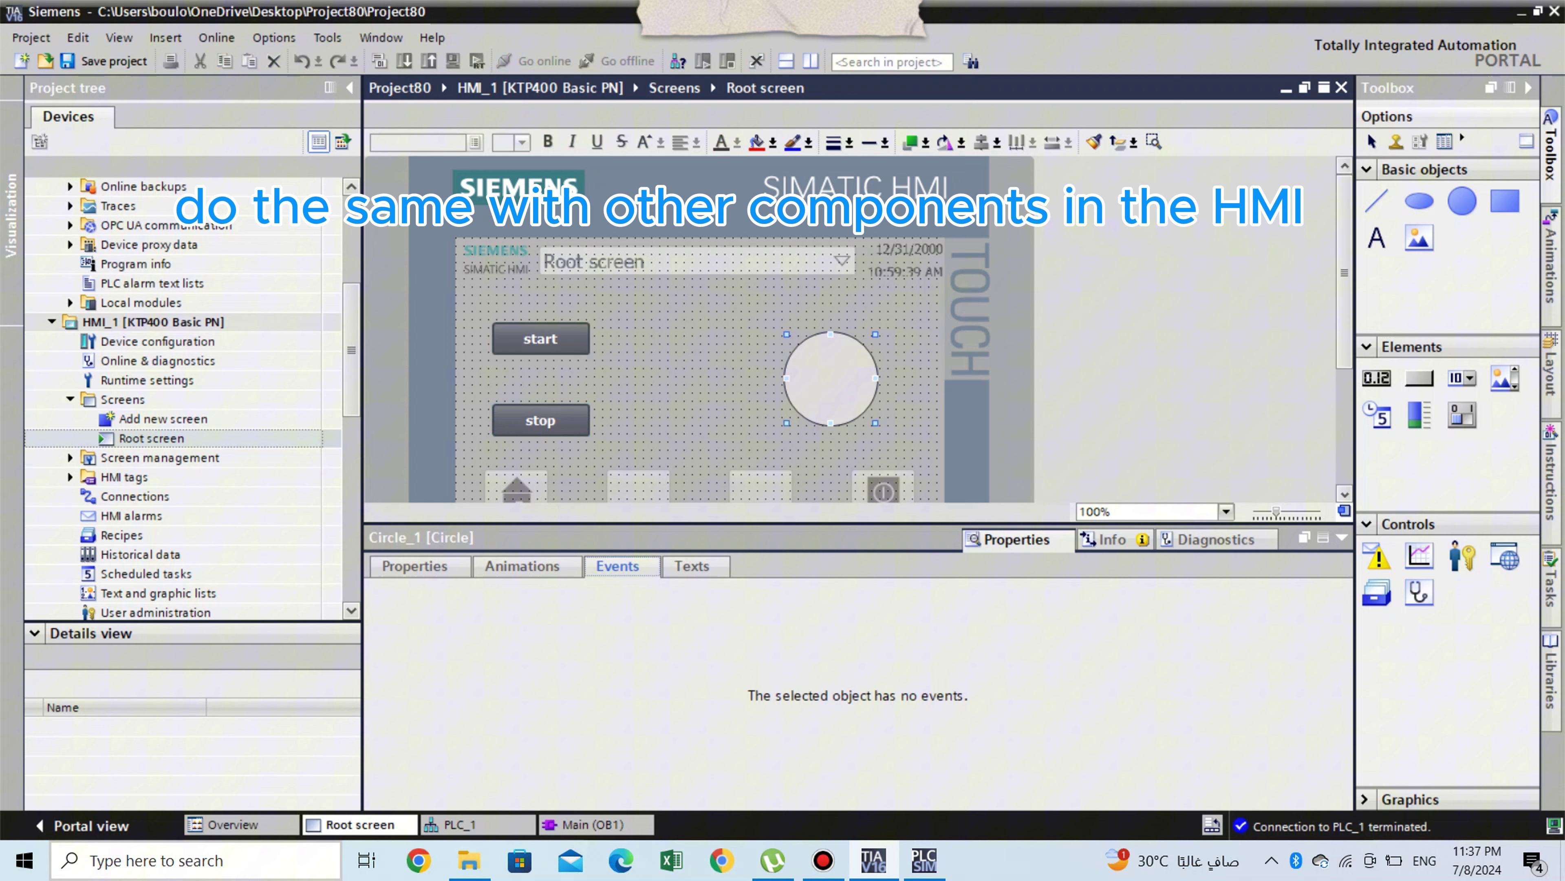
pyautogui.click(523, 565)
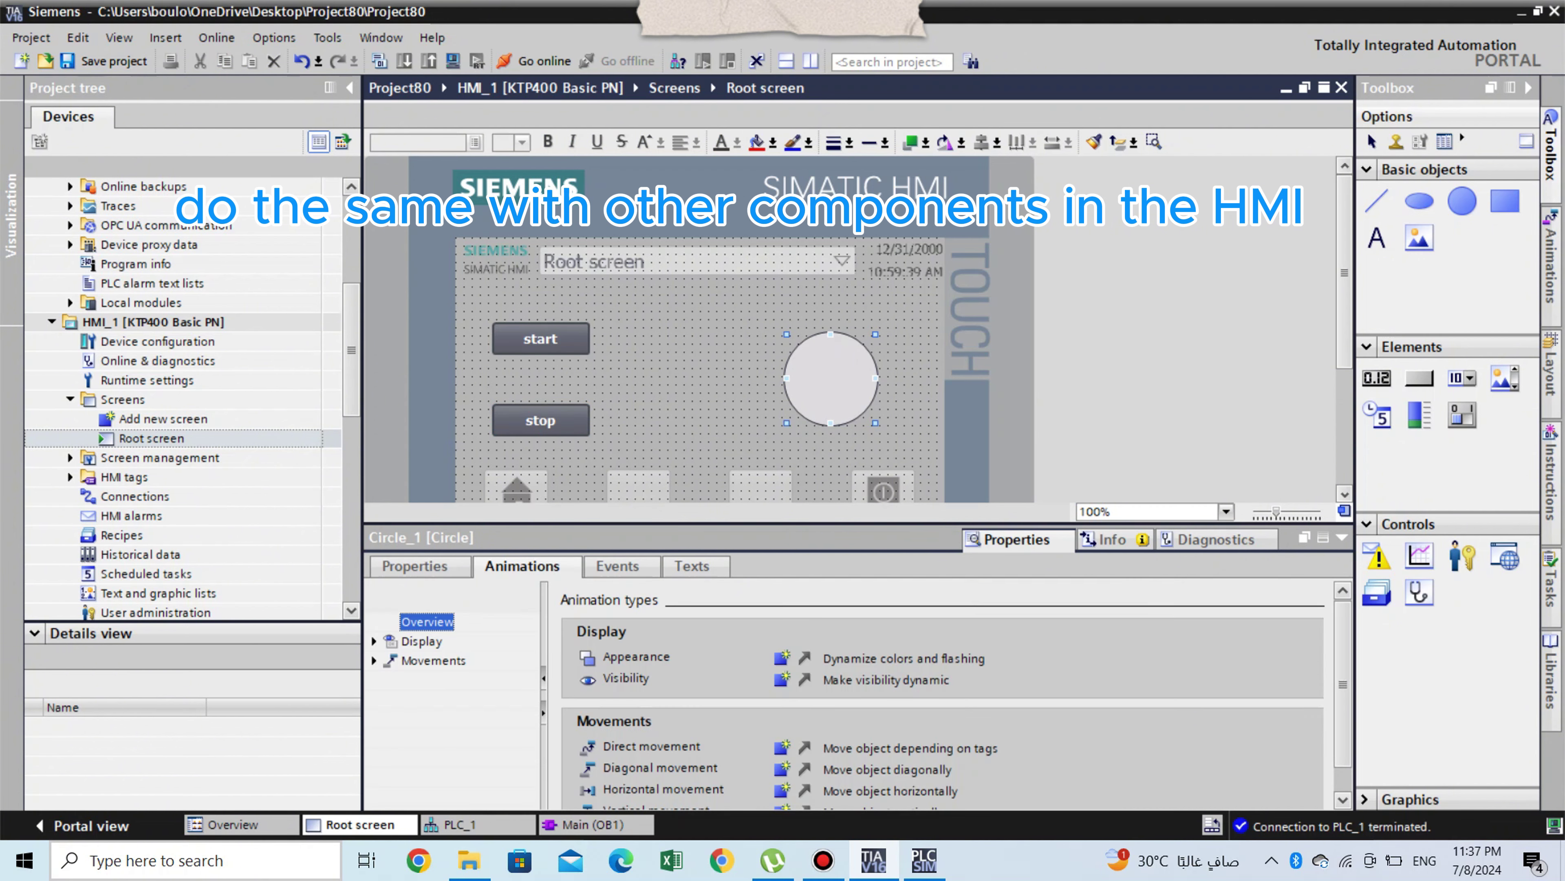
pyautogui.click(782, 657)
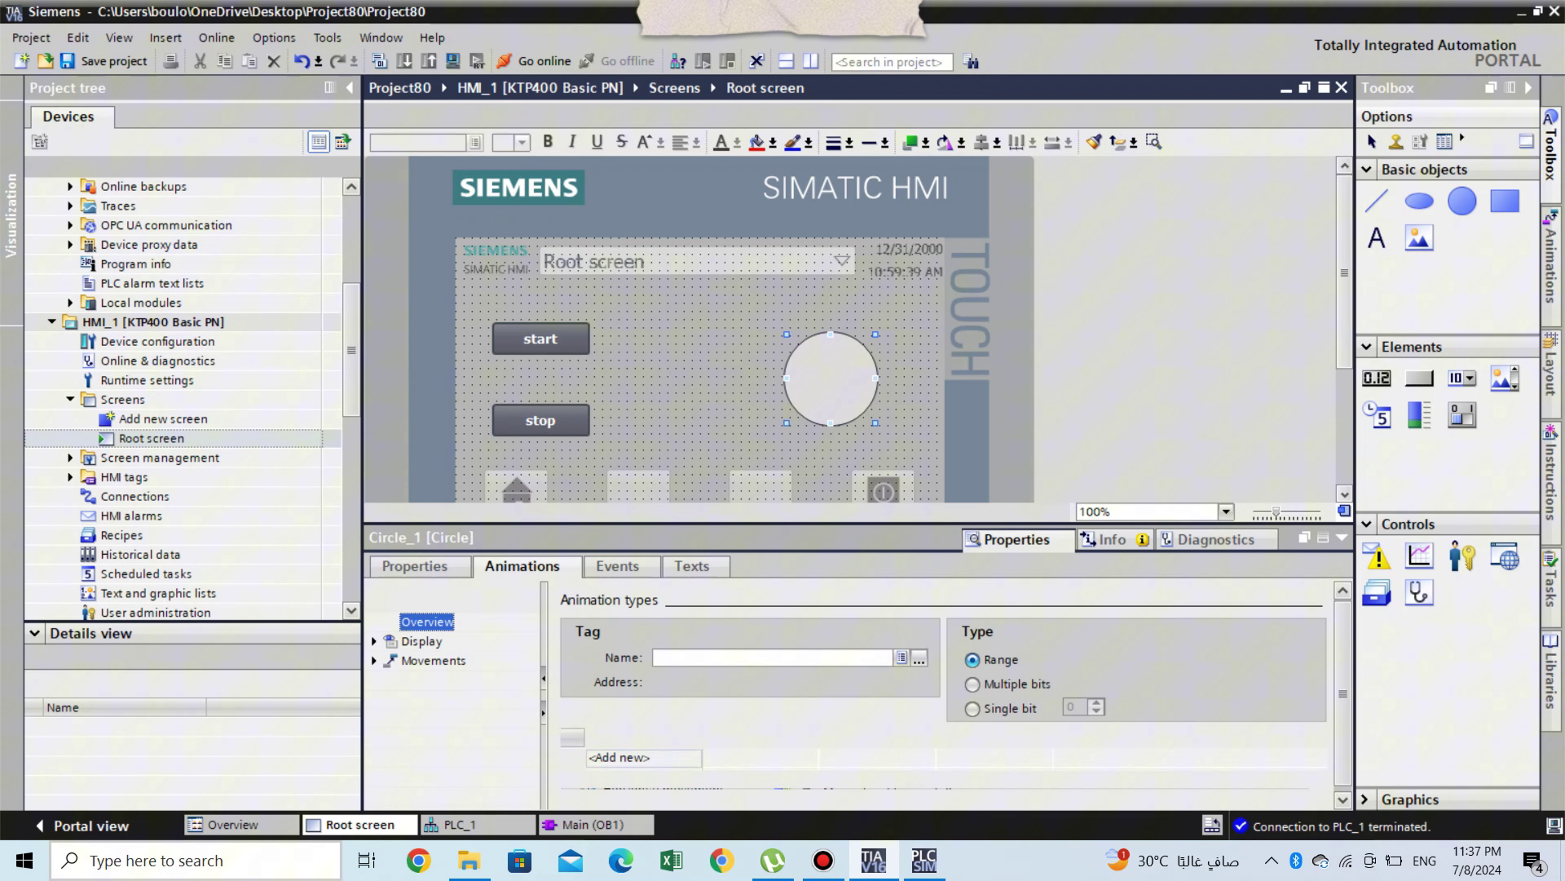
pyautogui.click(901, 658)
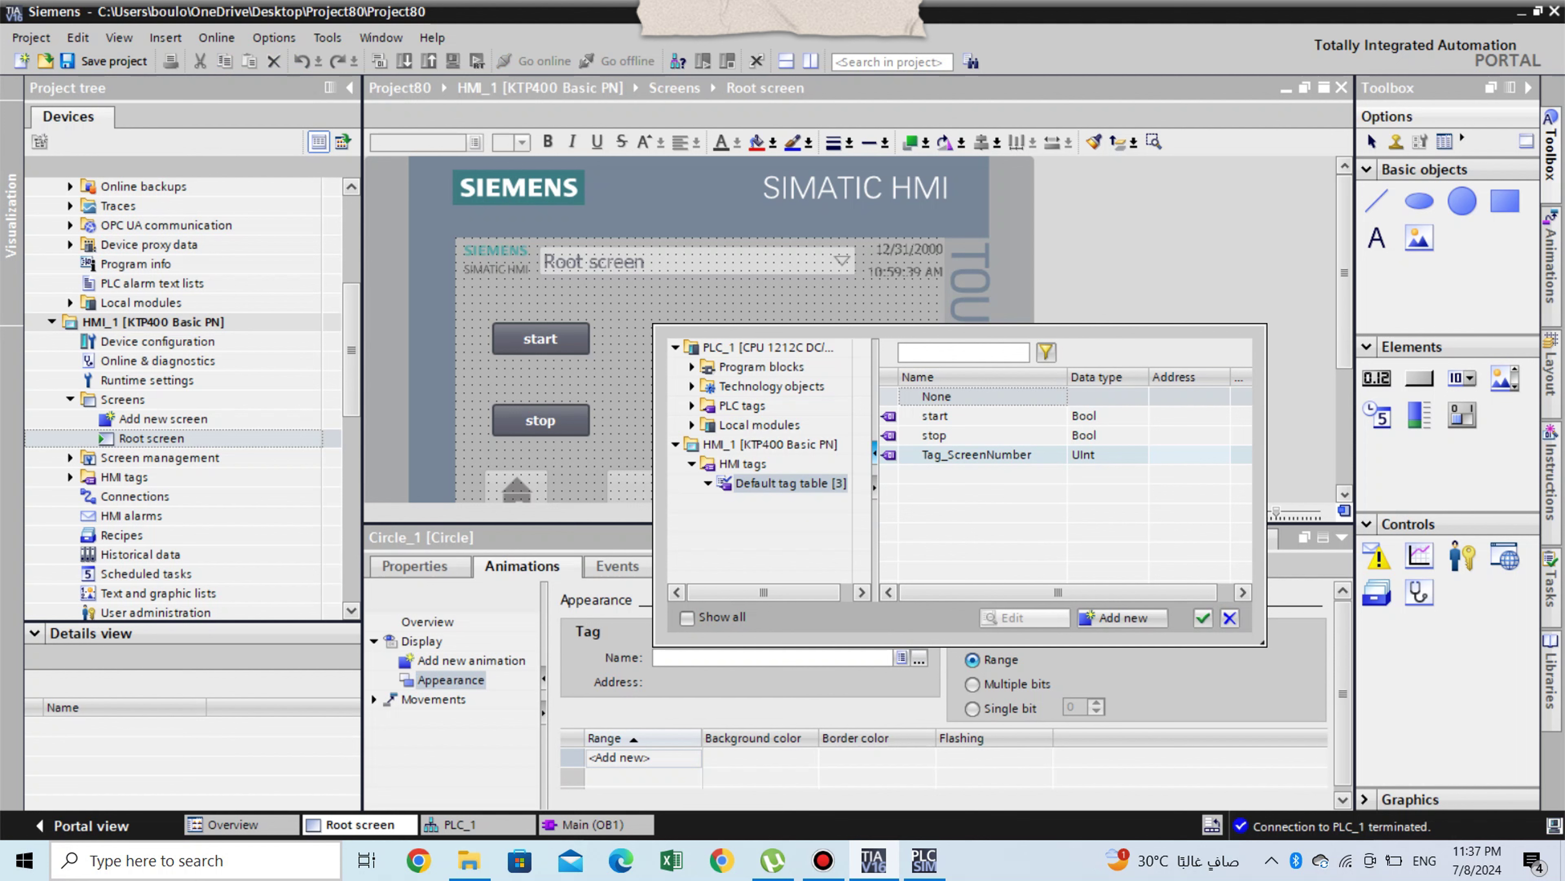
pyautogui.click(742, 405)
pyautogui.click(692, 405)
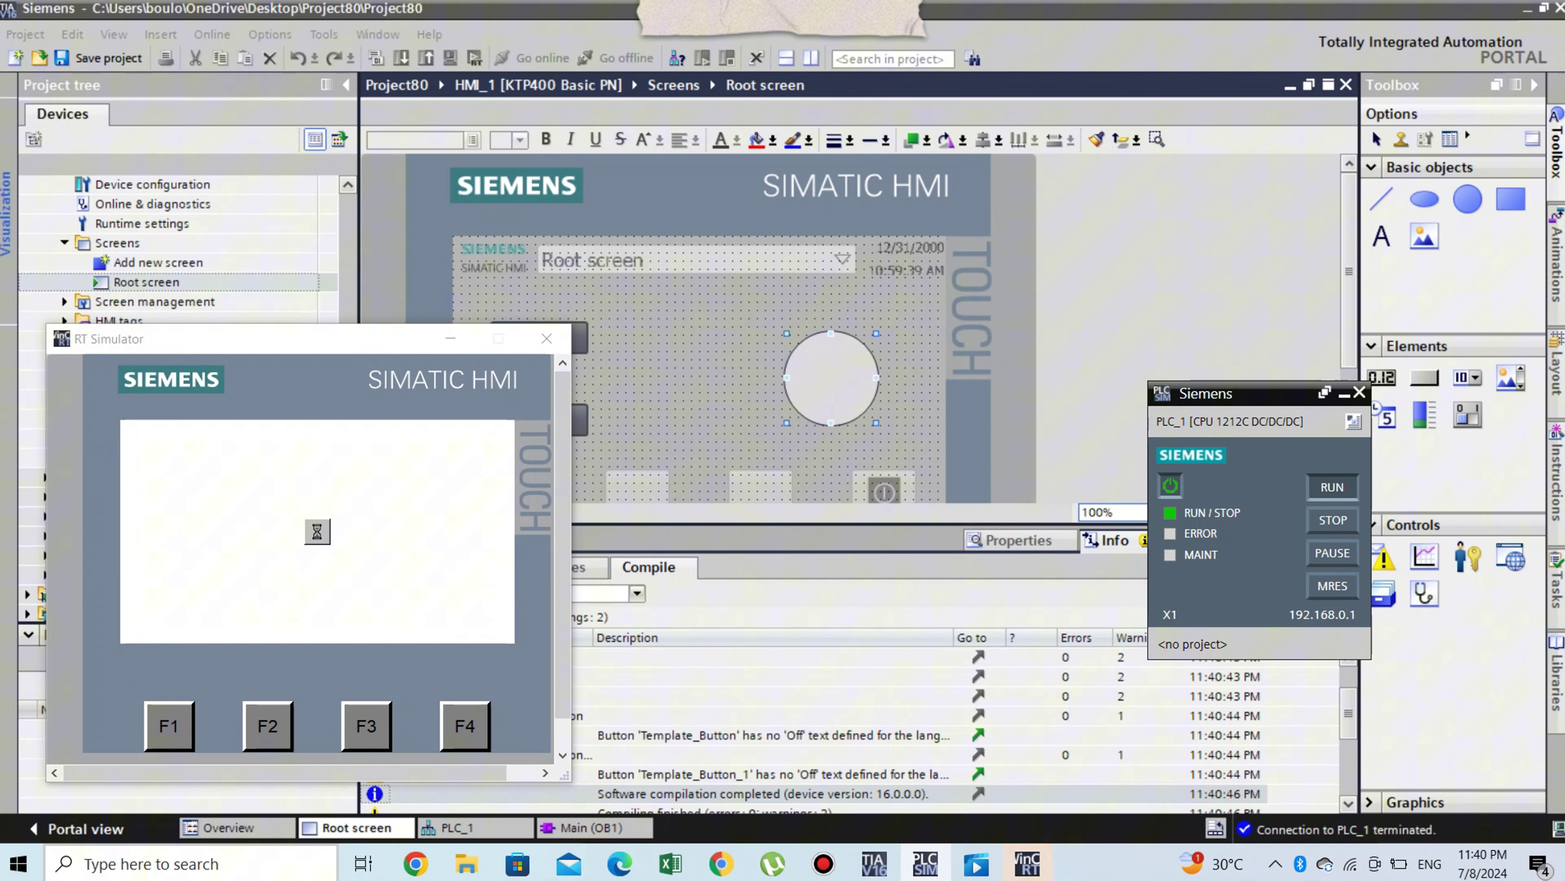
# Step: Reopen the Main [OB1] ladder program with the PLC simulator window moved aside
pyautogui.hotkey('alt', 'Tab')
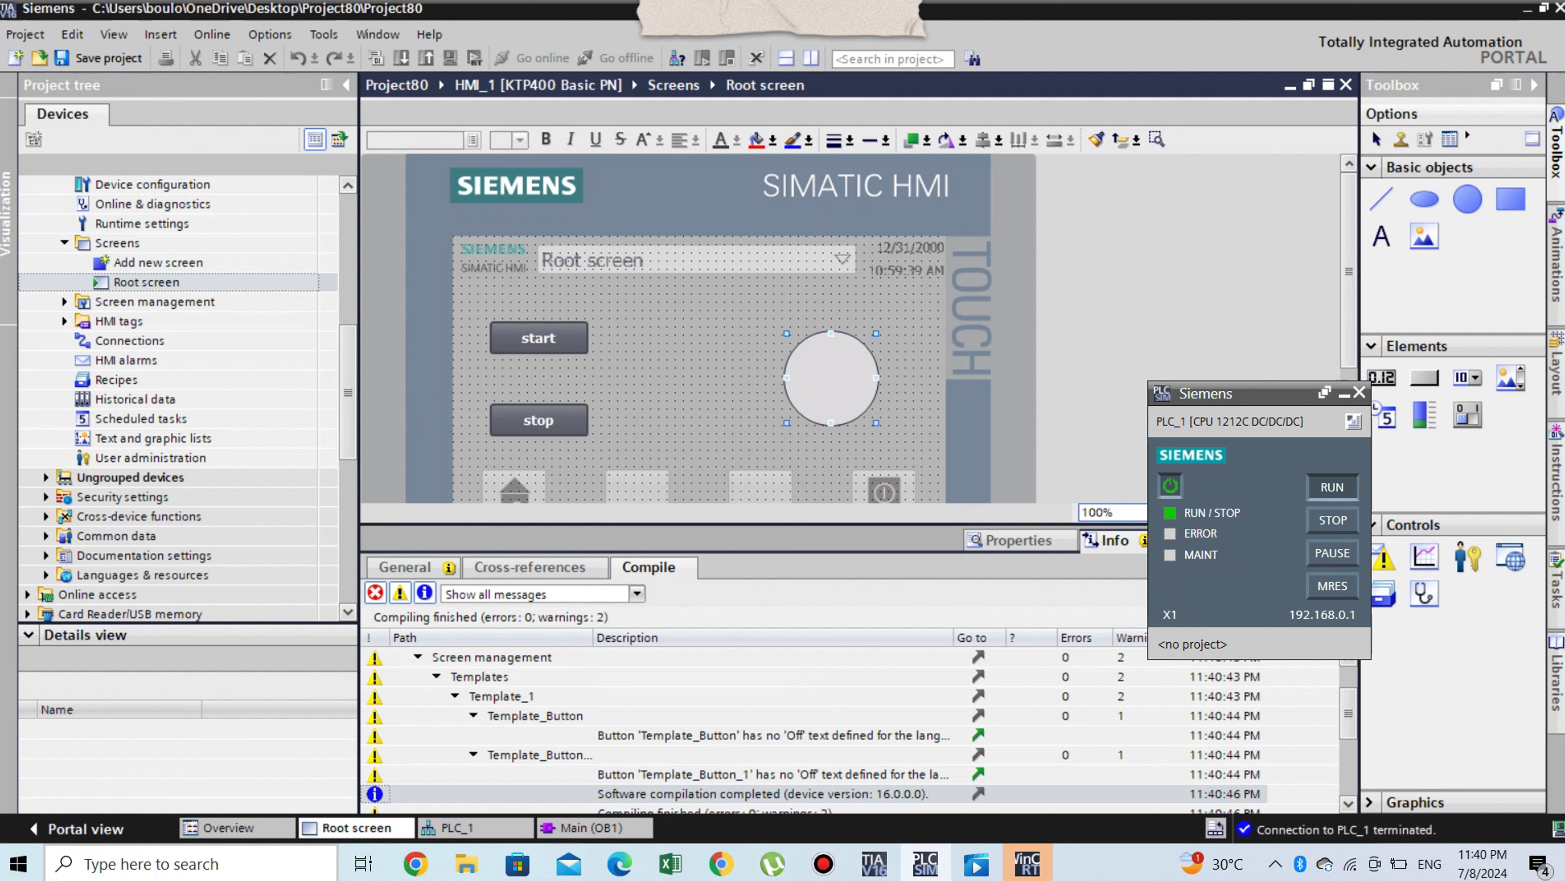
pyautogui.scroll(7, 178, 401)
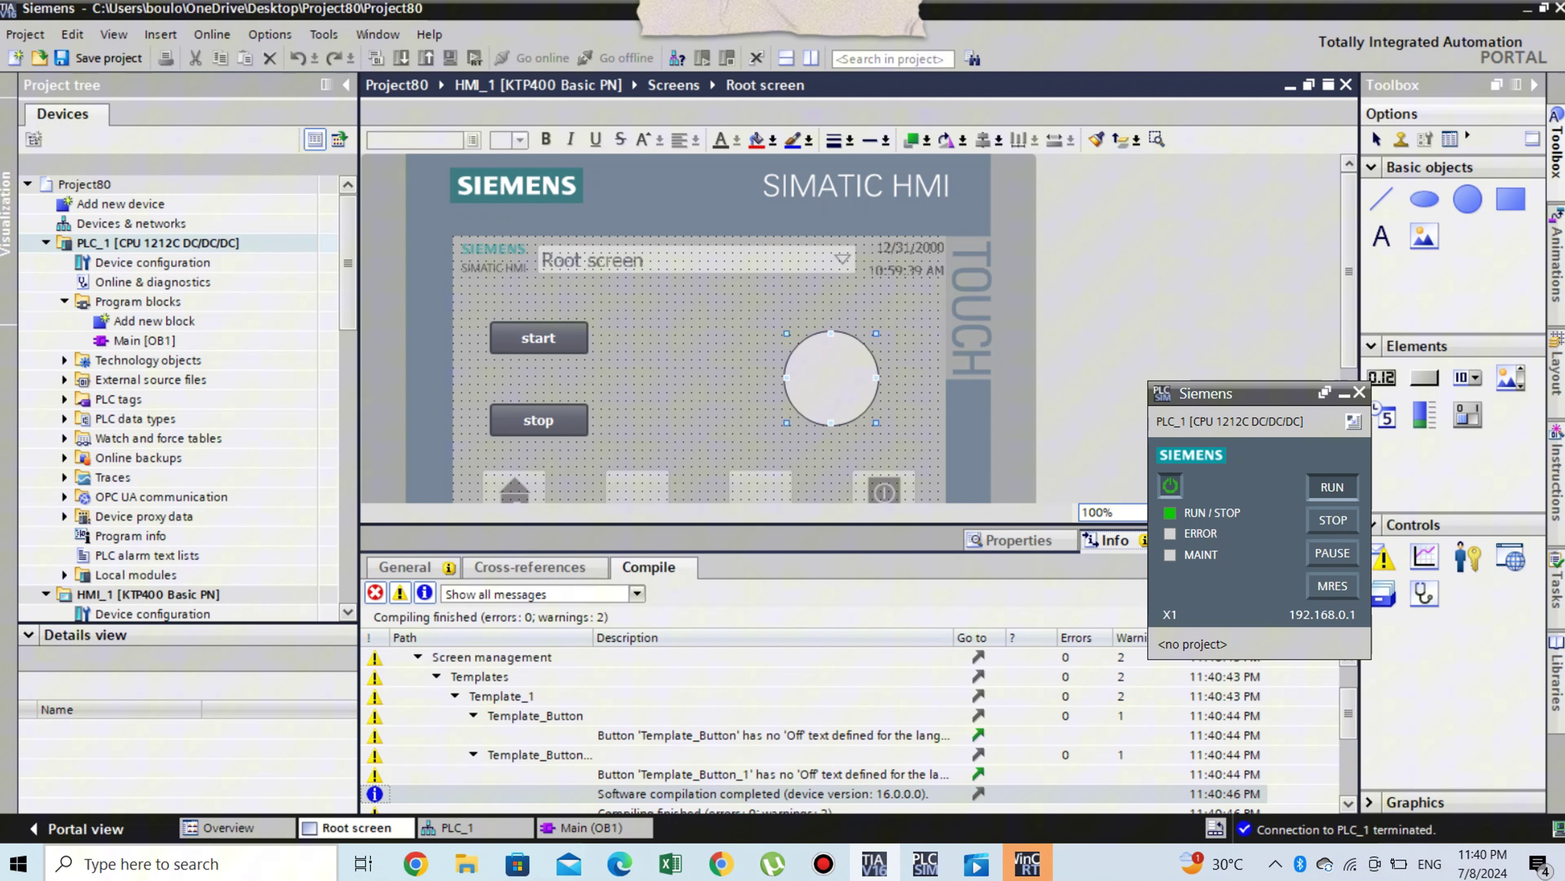
pyautogui.click(144, 340)
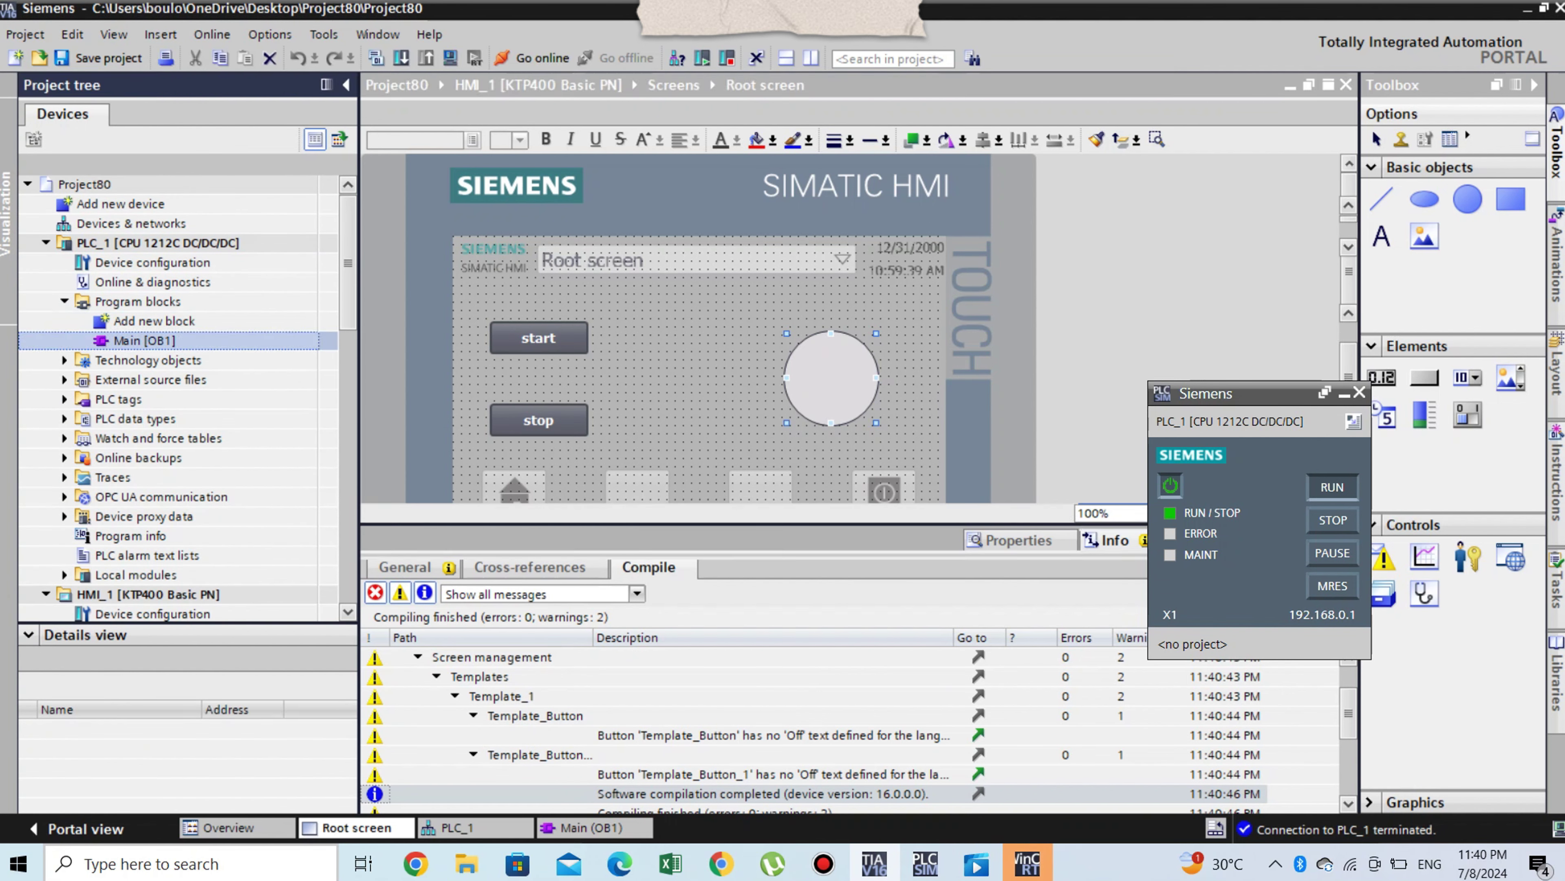
pyautogui.press('Return')
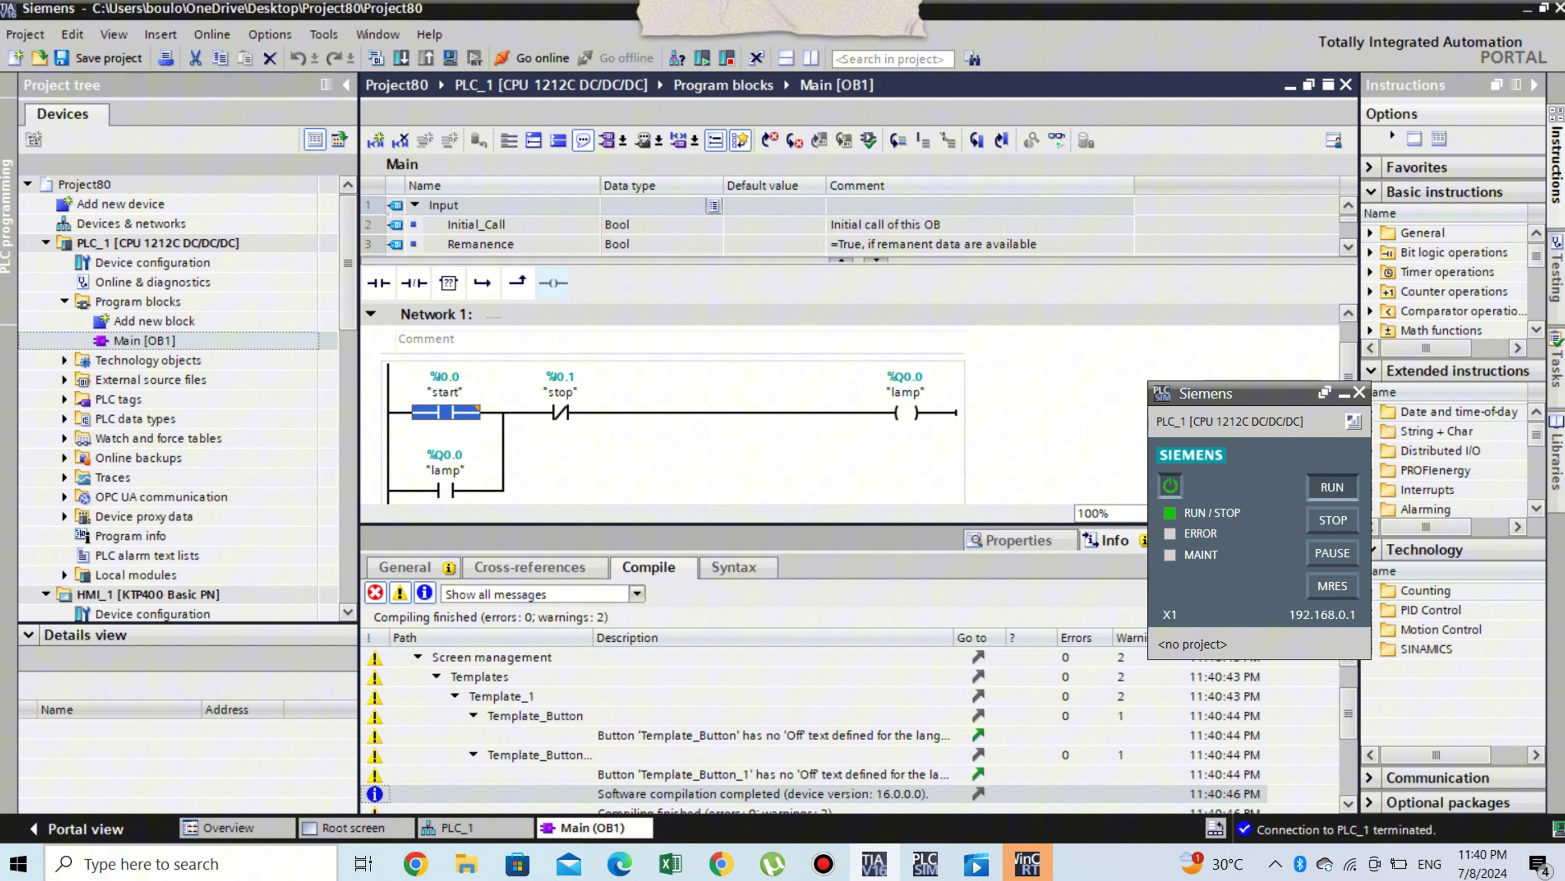
pyautogui.moveTo(1206, 393); pyautogui.dragTo(1305, 96)
pyautogui.click(1347, 538)
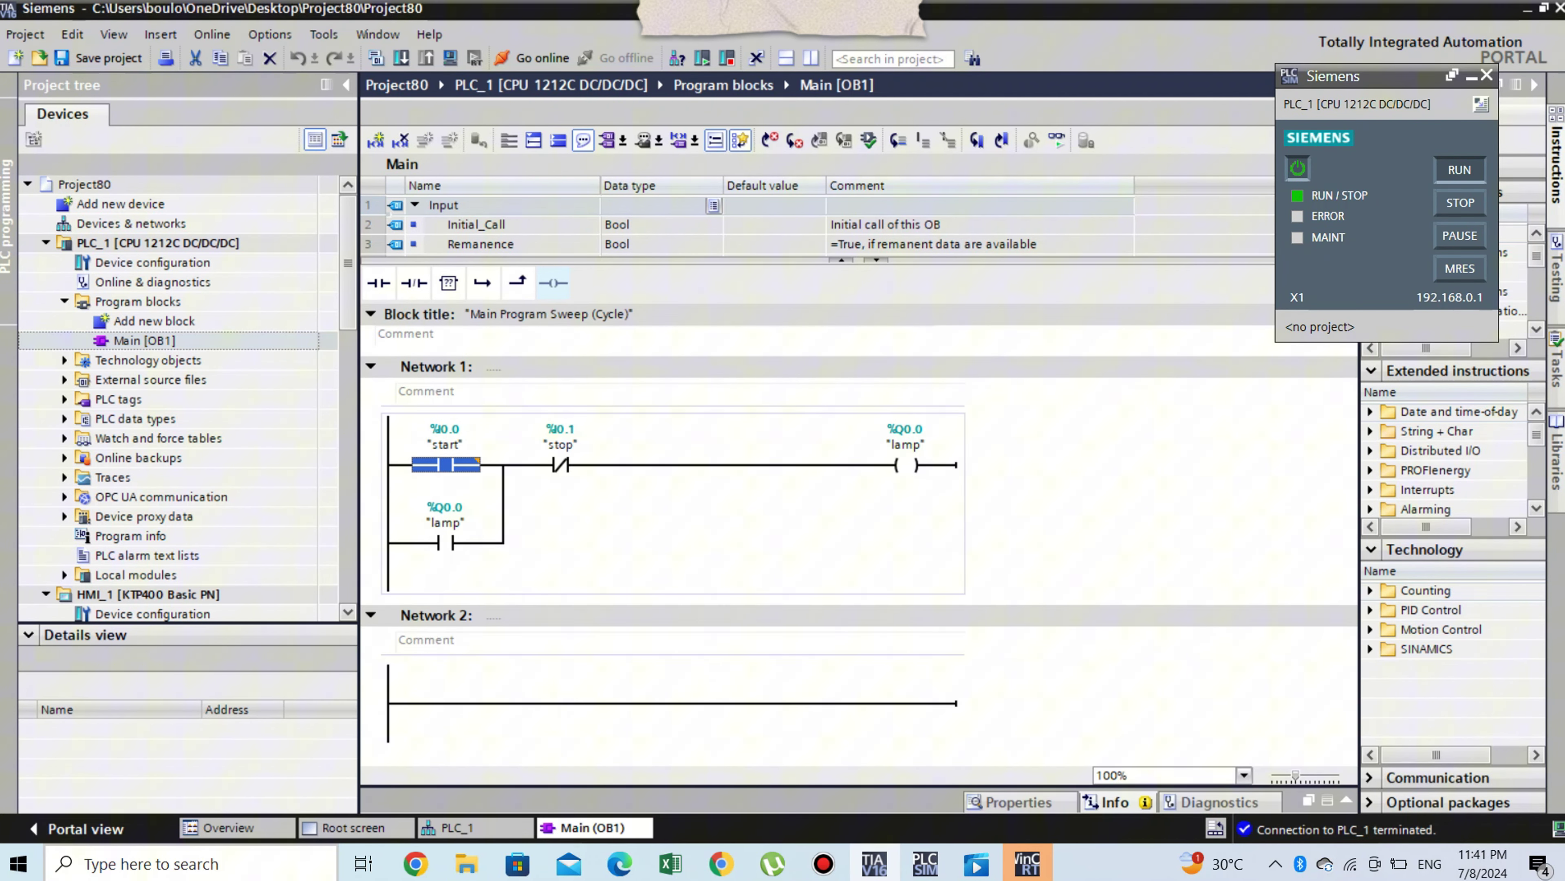
# Step: Go online with PLC_1, place the HMI runtime beside the ladder, and press start
pyautogui.click(1057, 140)
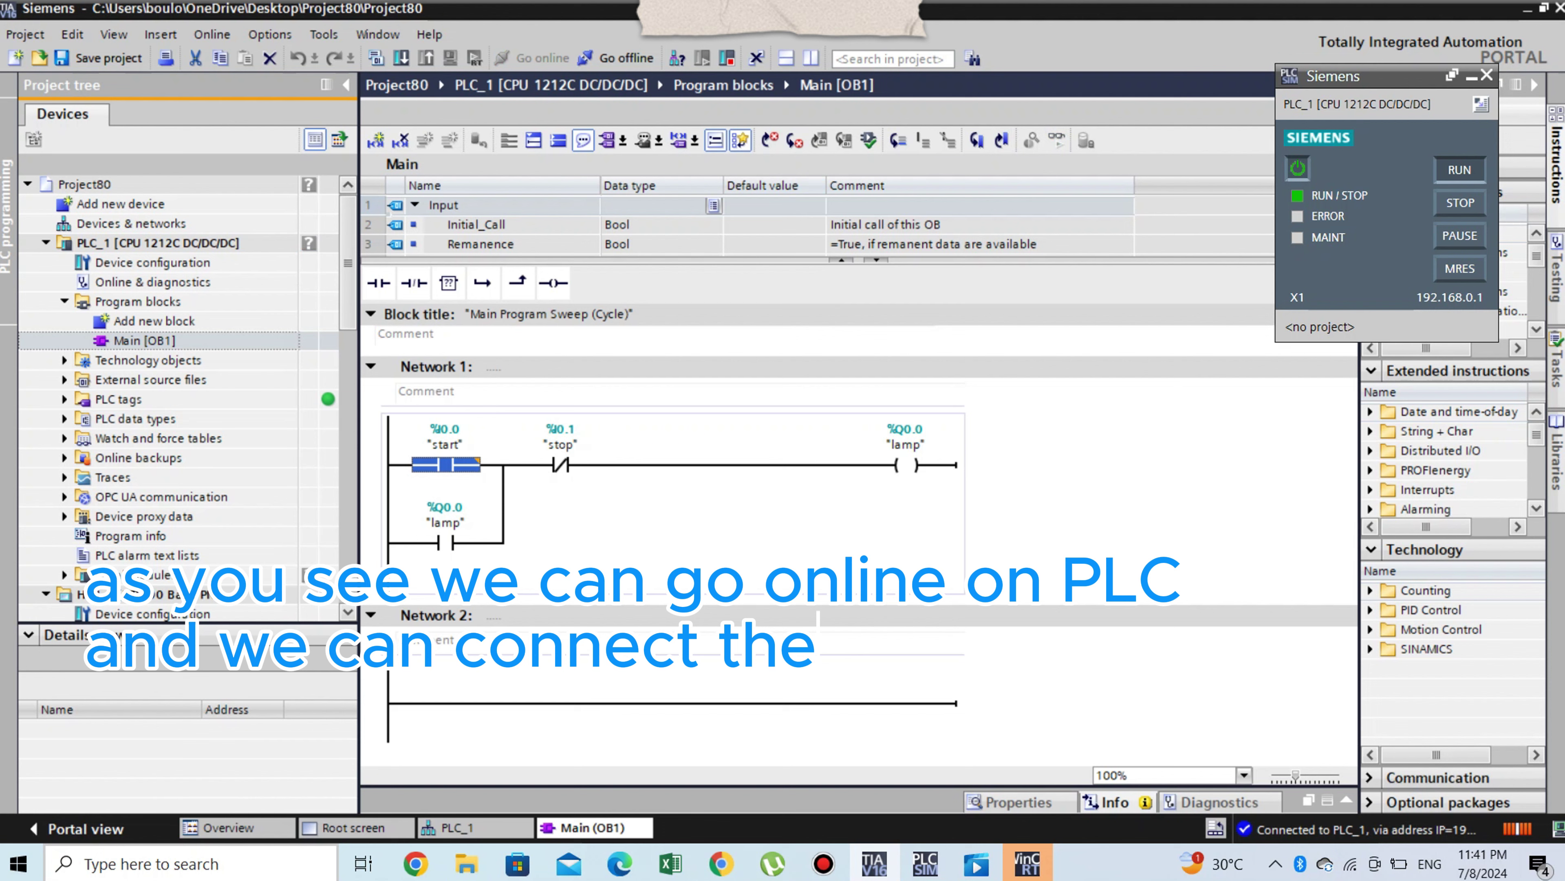
pyautogui.click(1027, 863)
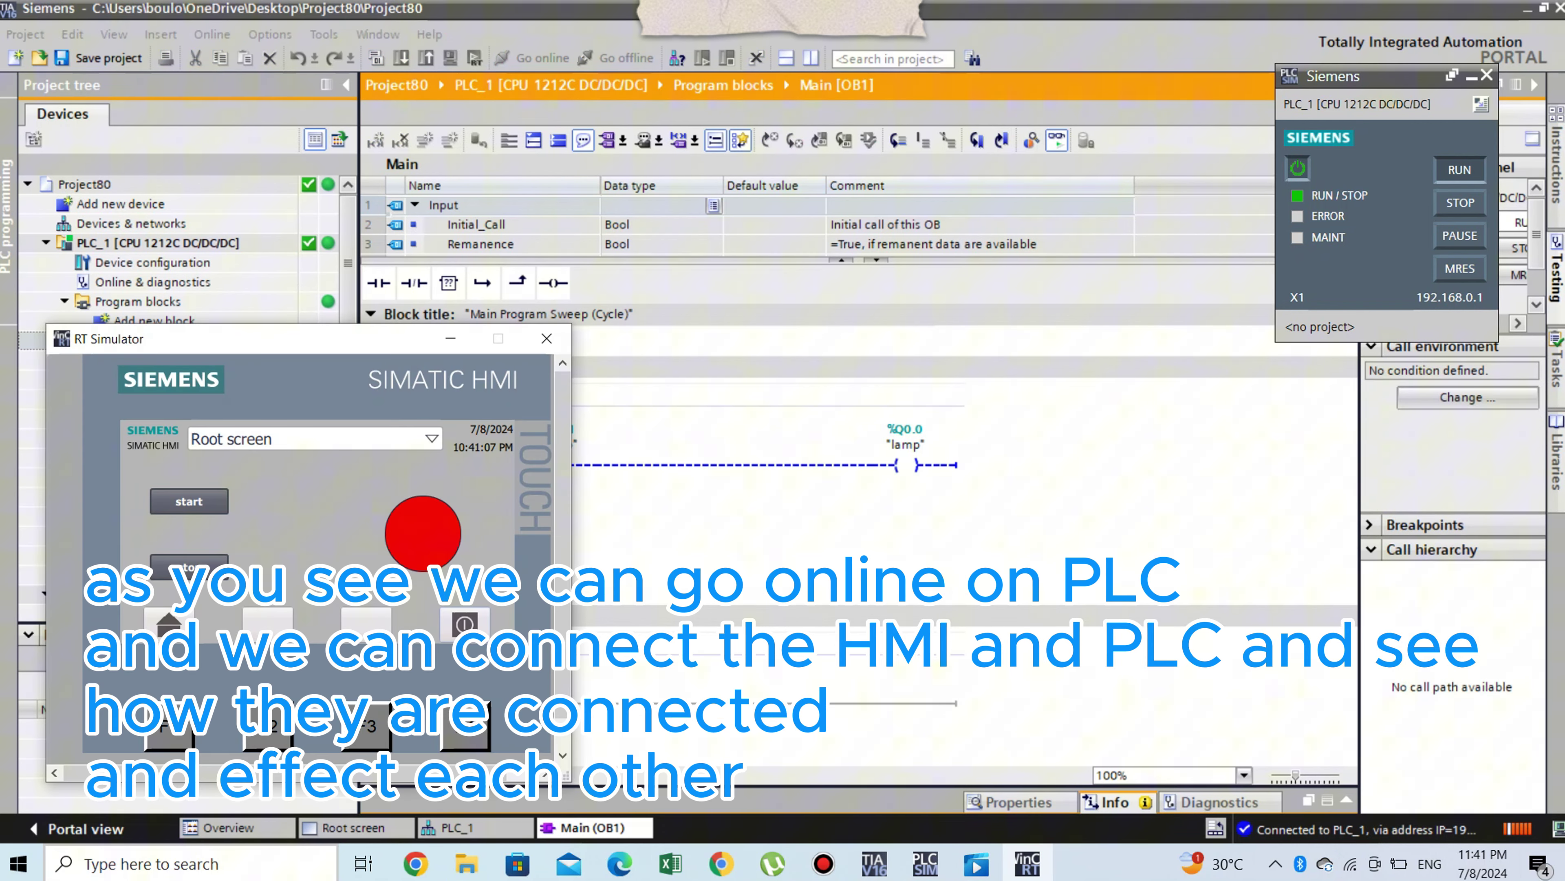
pyautogui.moveTo(247, 338); pyautogui.dragTo(1288, 336)
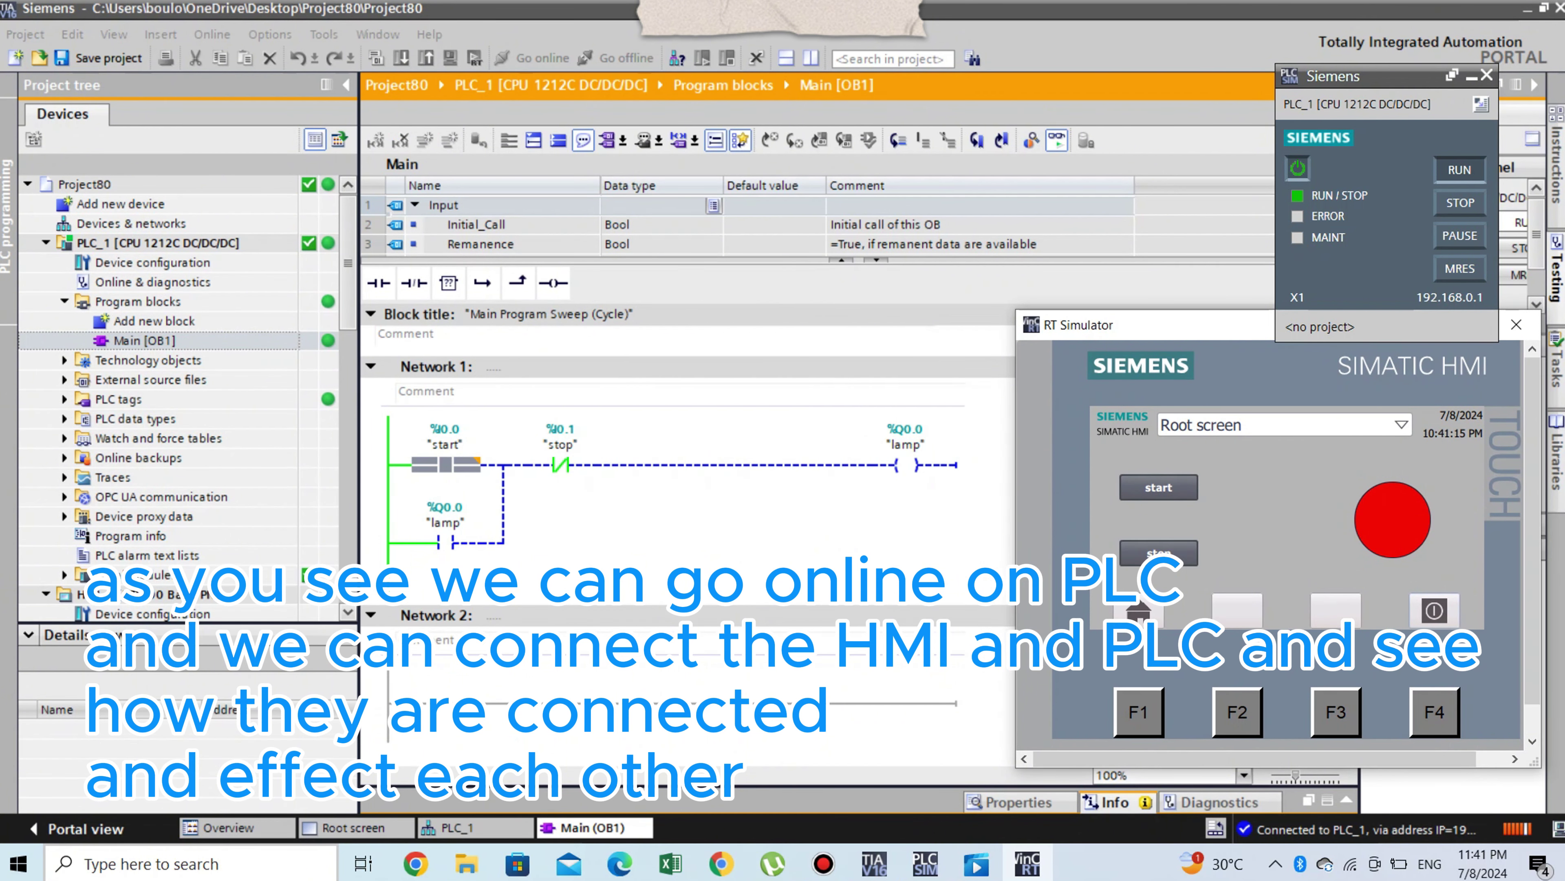
pyautogui.click(1159, 487)
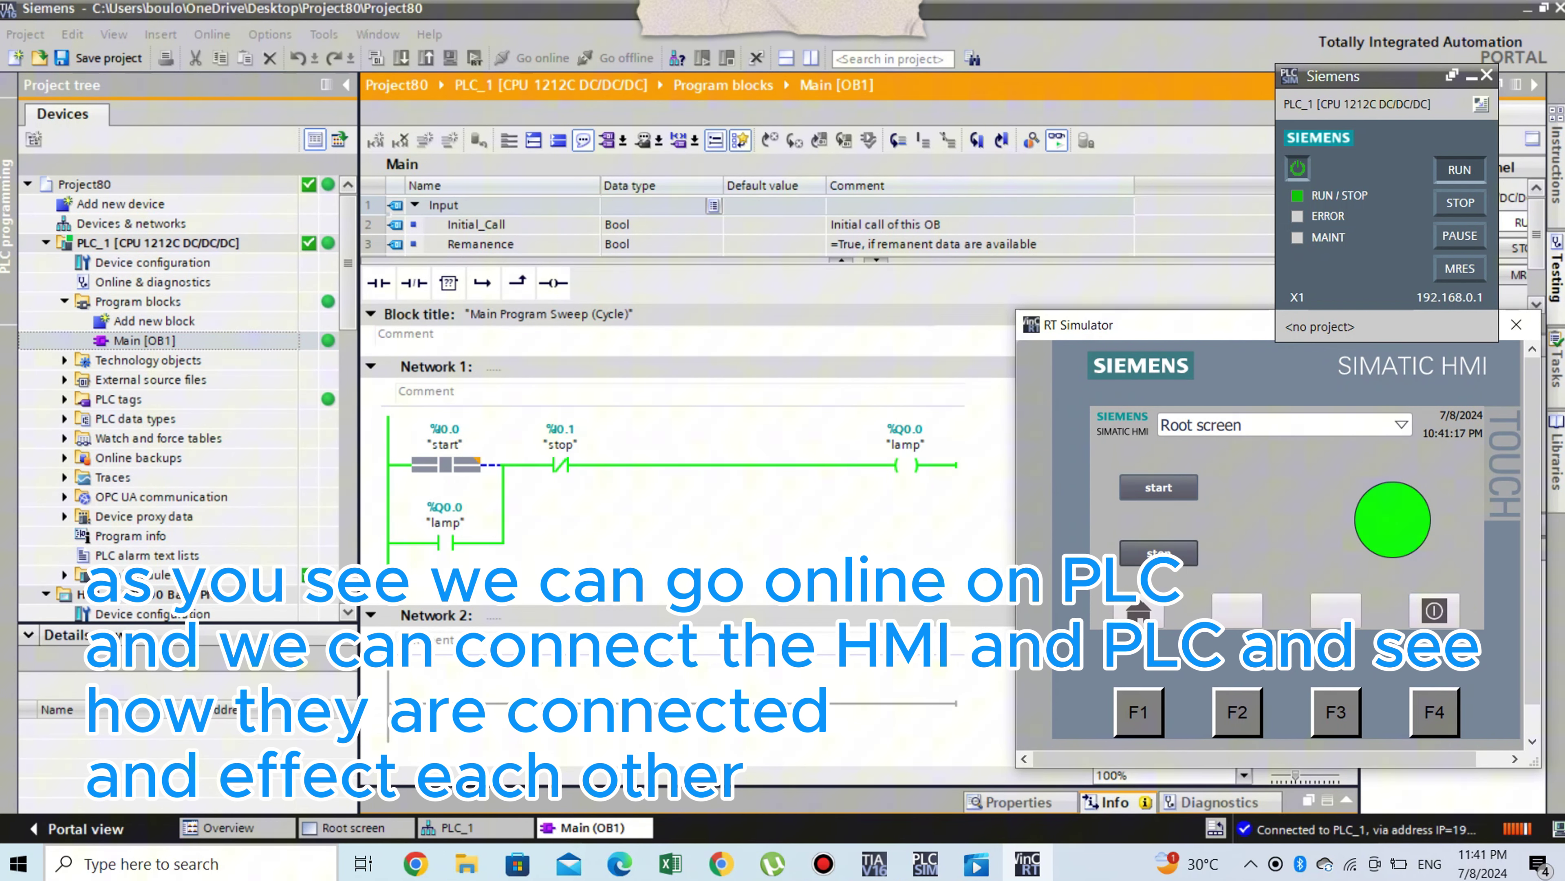